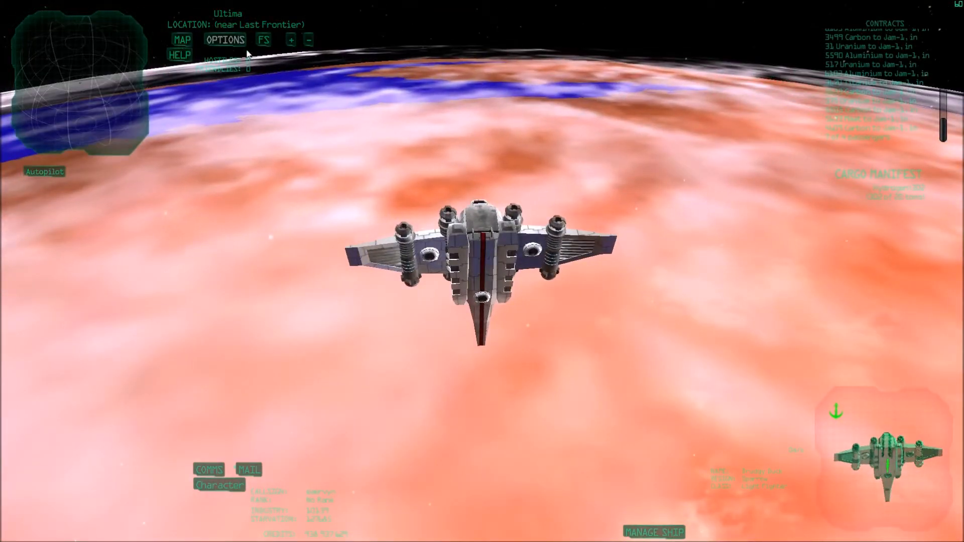
Step: Review Ultima on the star map, rotating the view, then return to flight
key("shift+m")
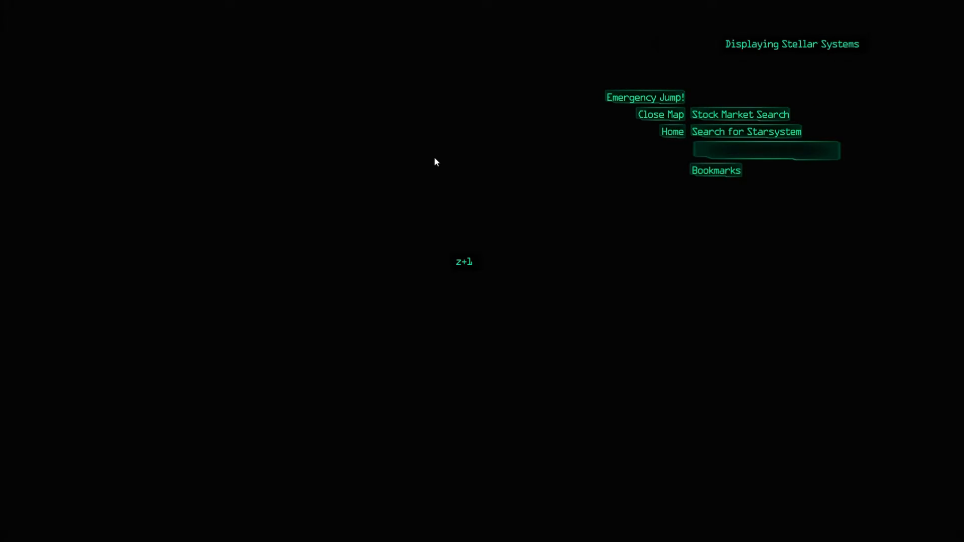
left_click_drag(365, 190, 683, 272)
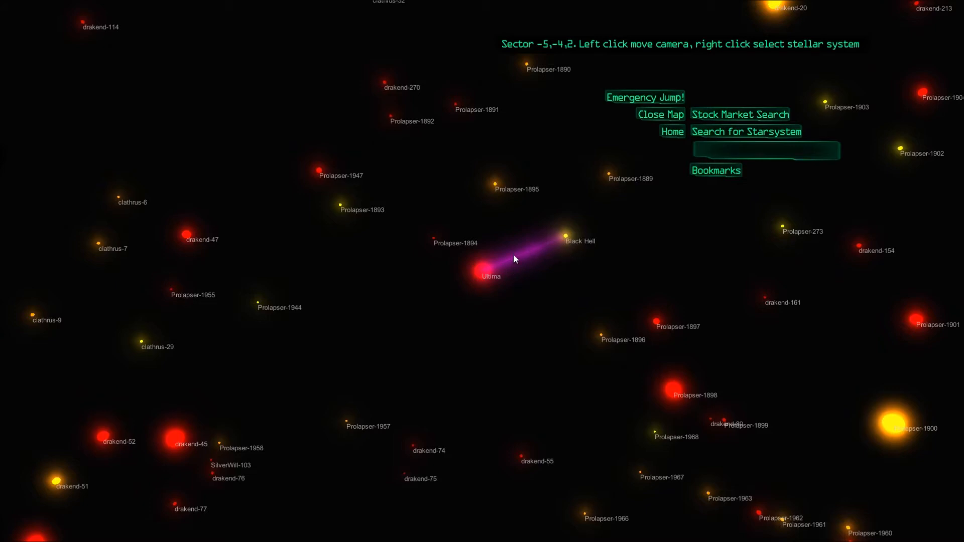
key("m")
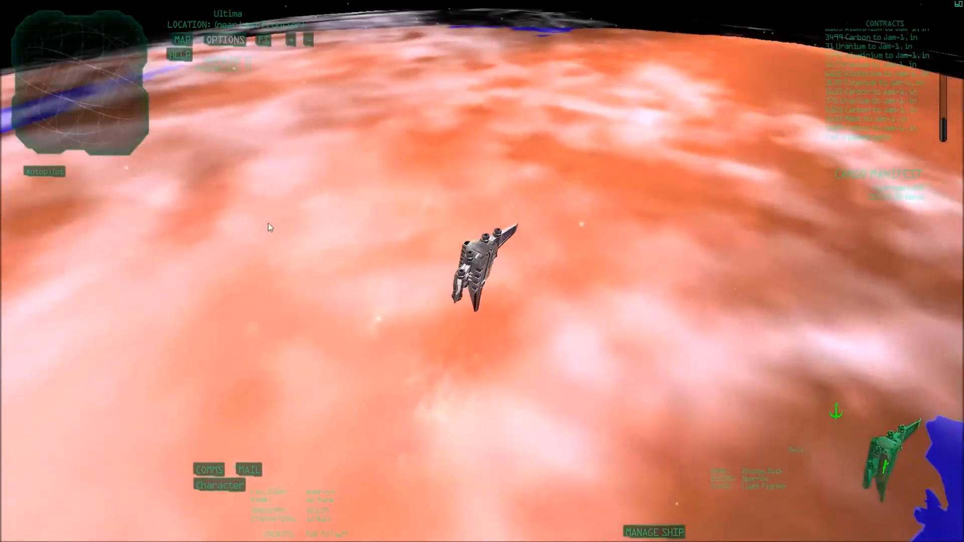
Step: Run 'show mb.samplemapoverlay' in the console to overlay the mineral sample map on Ultima
key("grave")
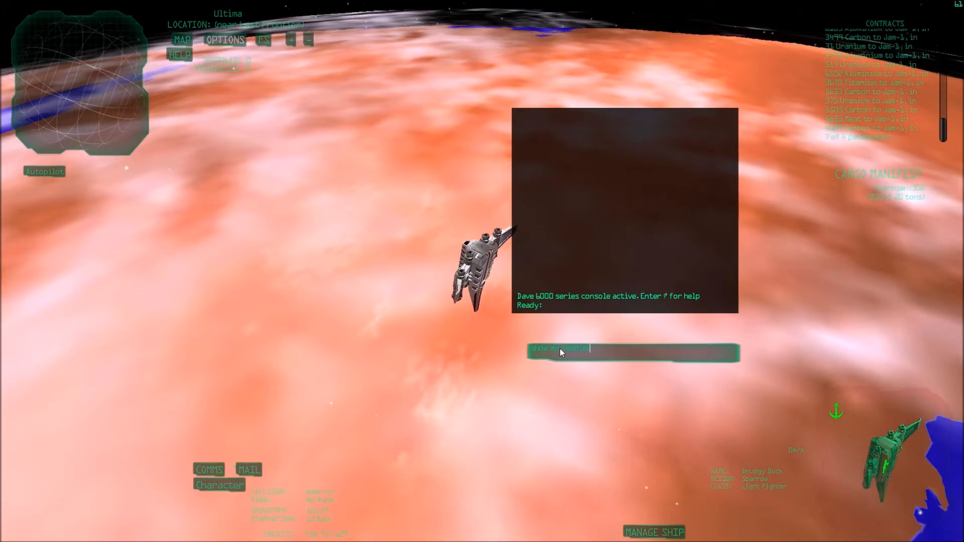
type("poverlay")
key("Return")
key("grave")
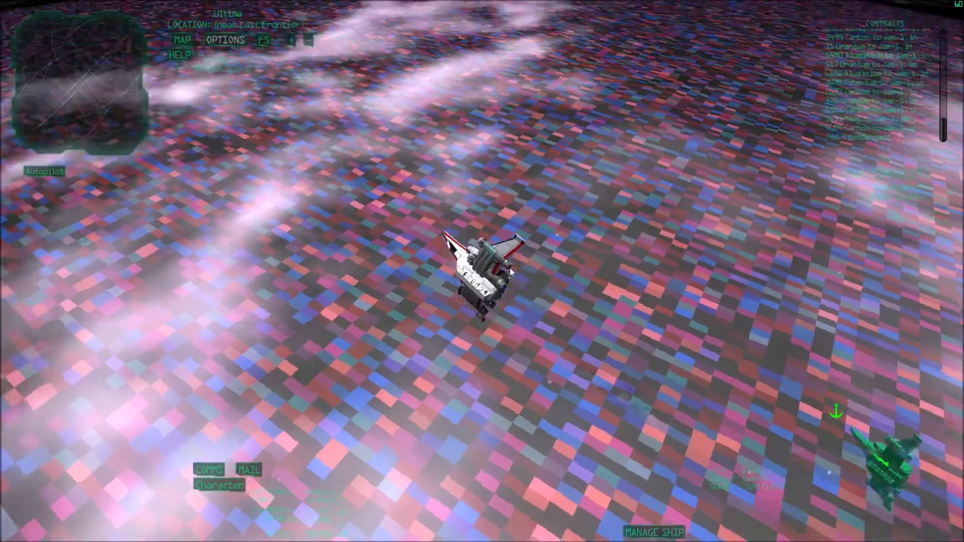
Step: Fire the engines to descend toward the surface and switch to the cockpit view
left_click_drag(510, 272, 385, 258)
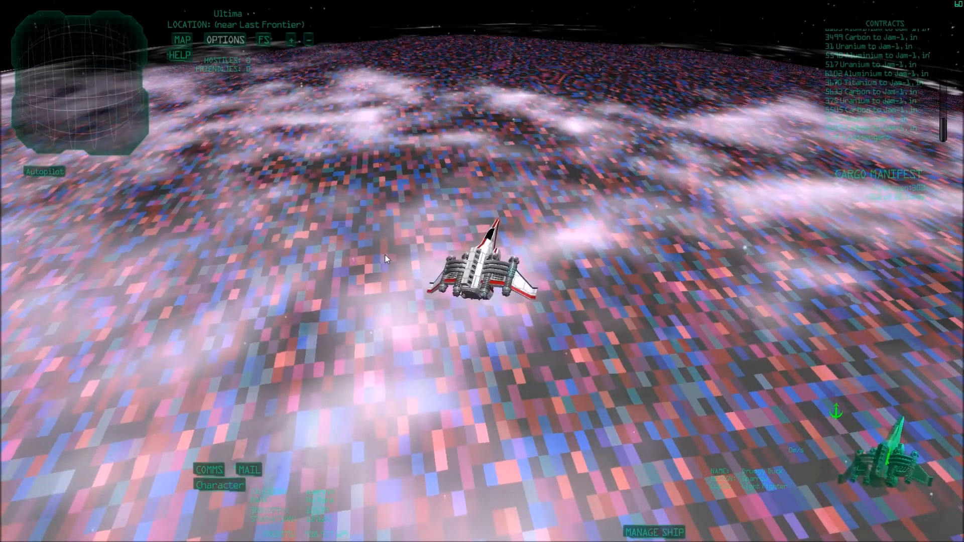
key("w")
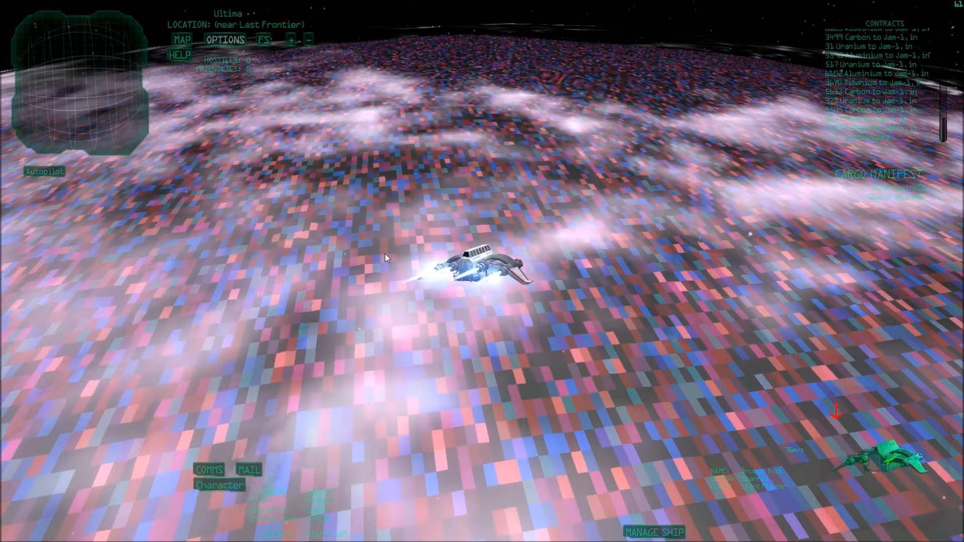
left_click_drag(343, 254, 522, 263)
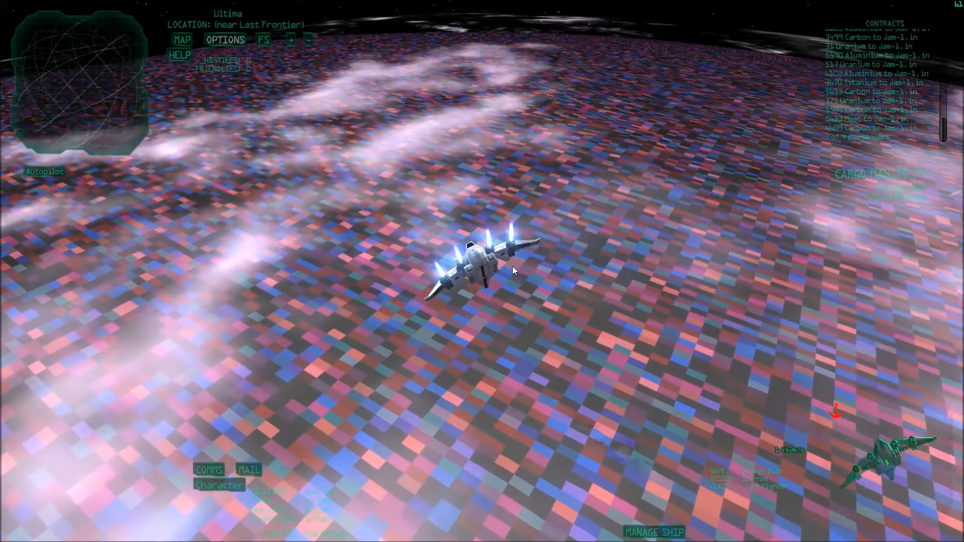
key("F1")
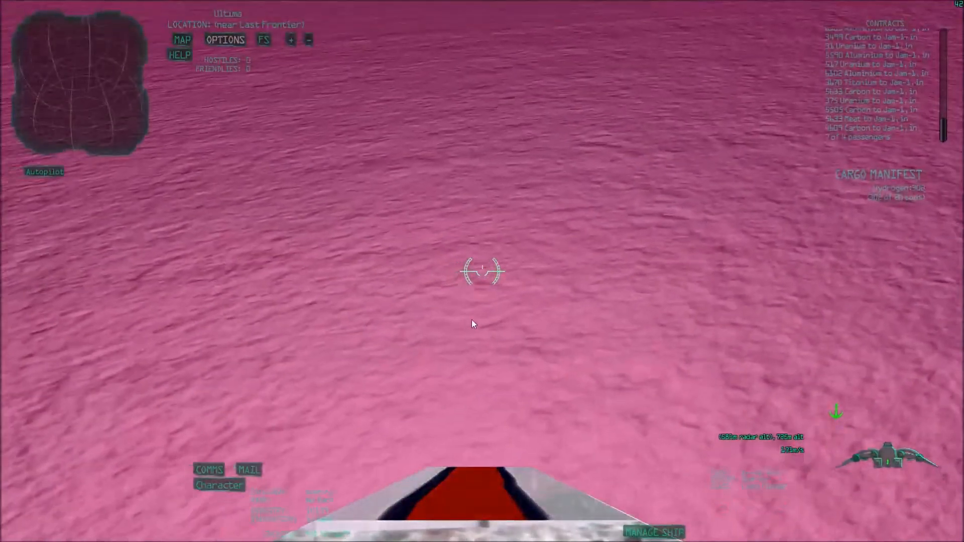
Step: Run 'show mb.coresample' in the console, reporting Aluminium 59 and Iron 124
key("grave")
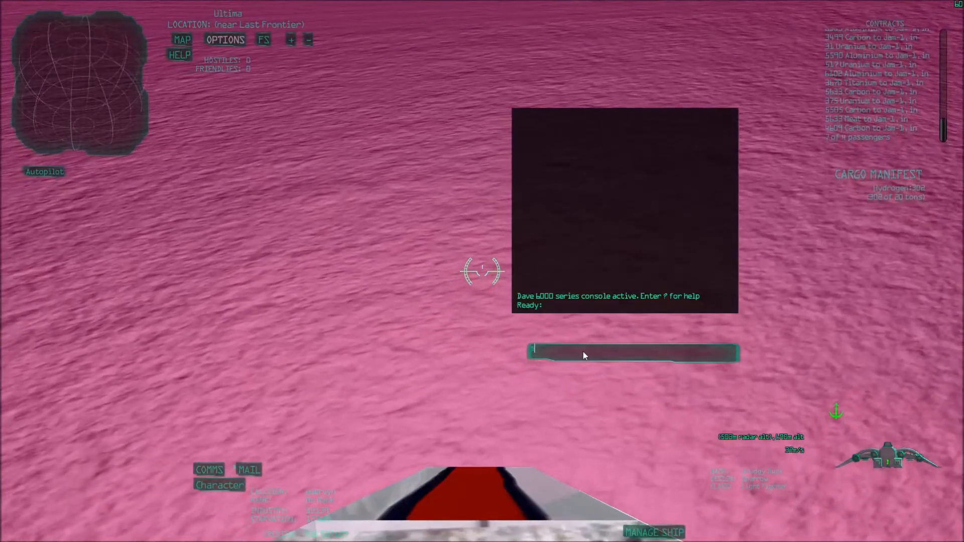
type("show mb.samplecore")
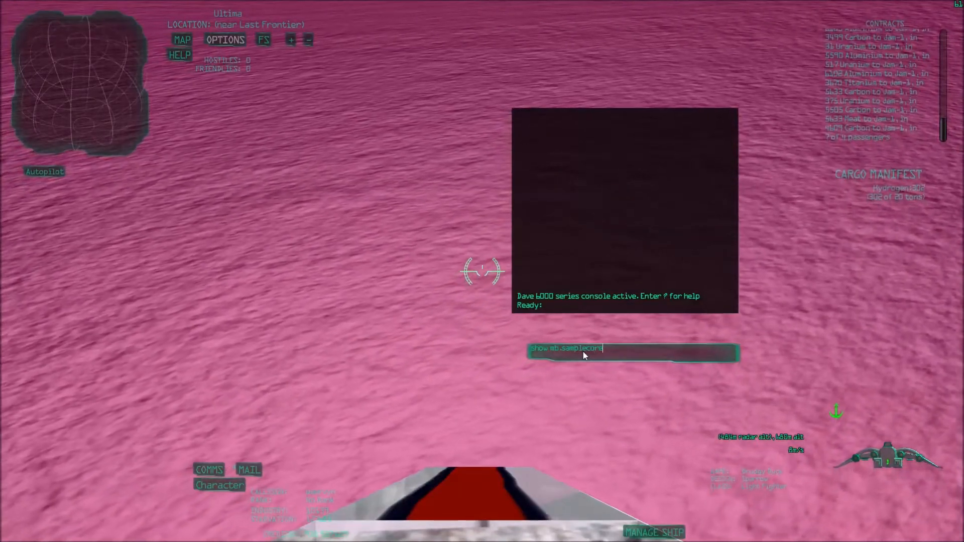
key("ctrl+a")
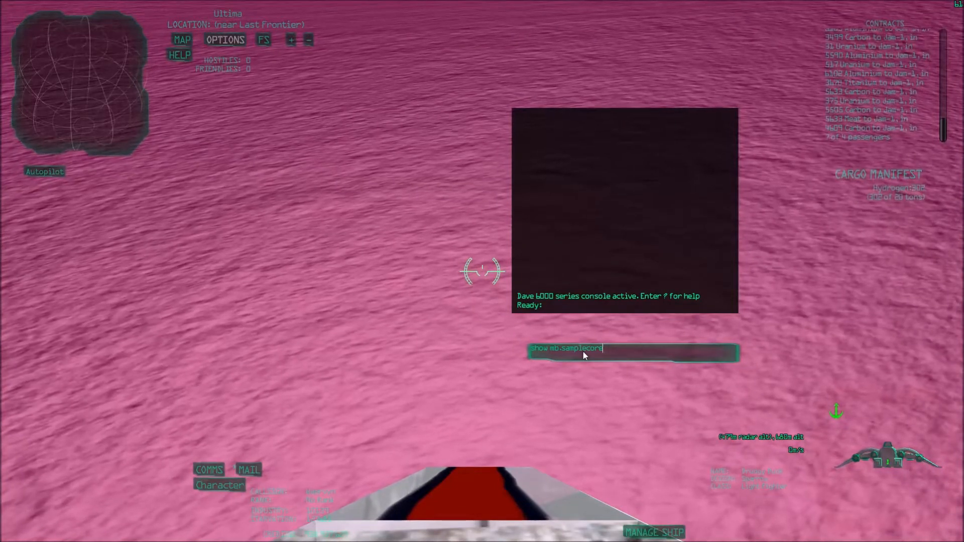
key("Return")
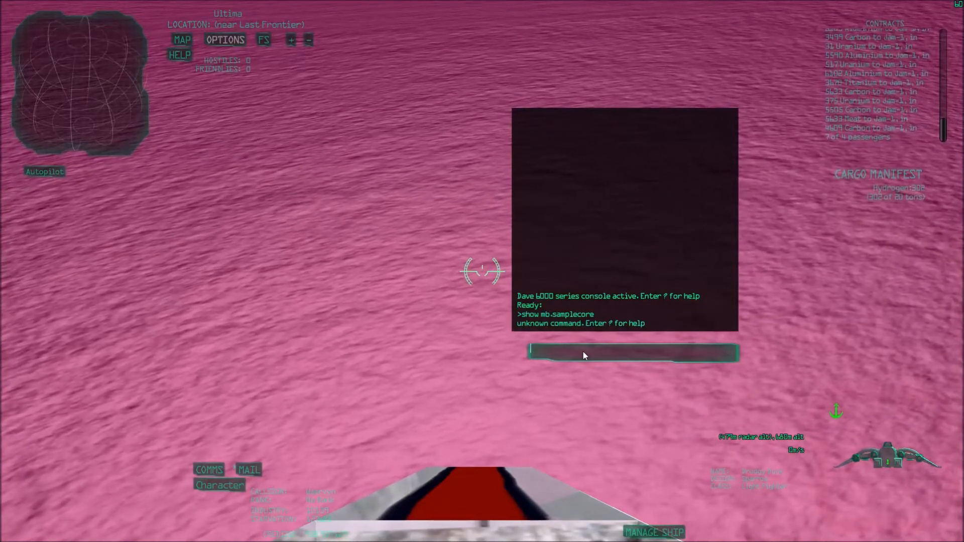
type("show mb.samplecore")
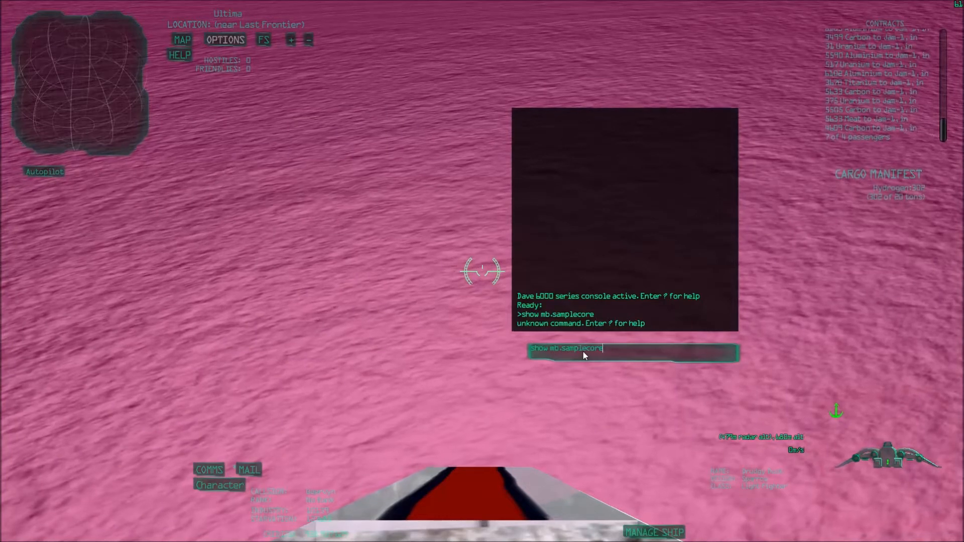
key("BackSpace")
key("BackSpace")
key("BackSpace")
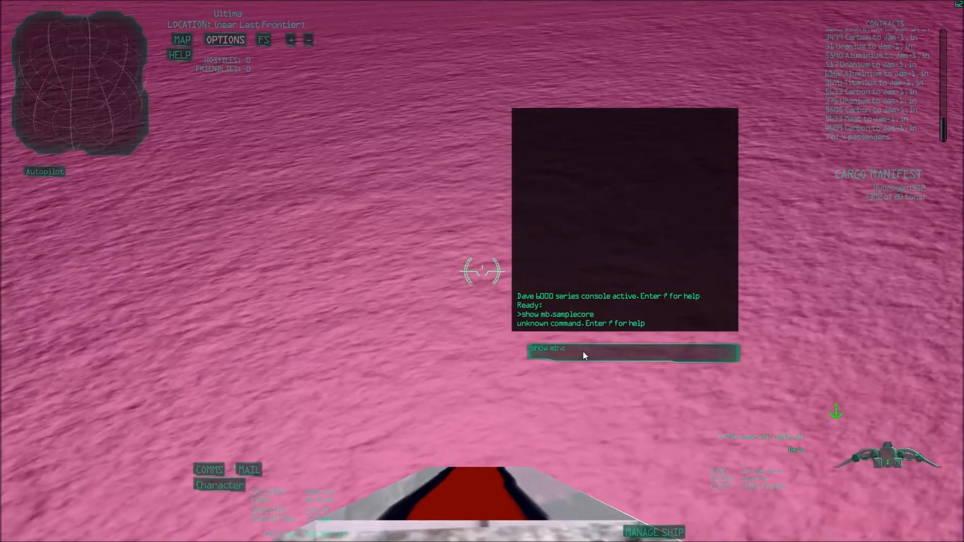
type("oresample")
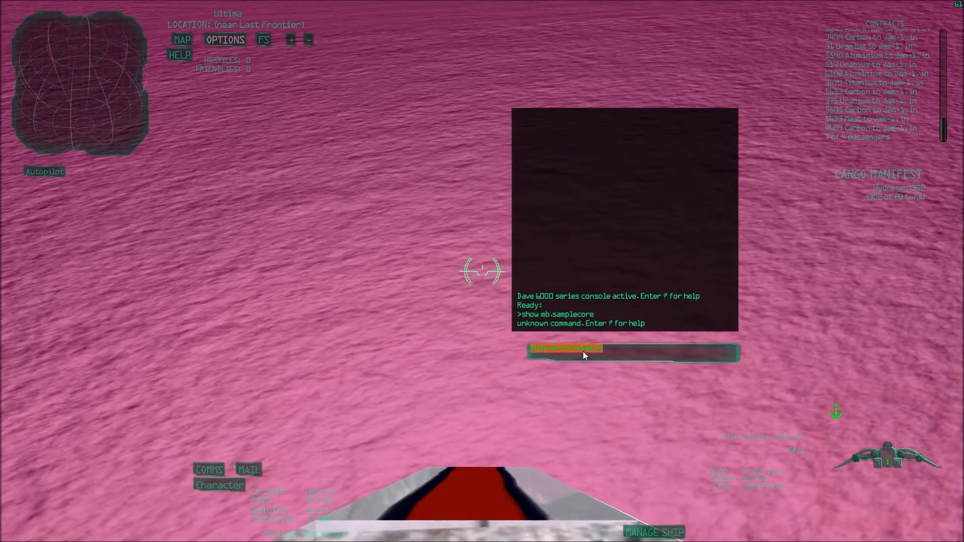
type("show mb.coresample")
key("Return")
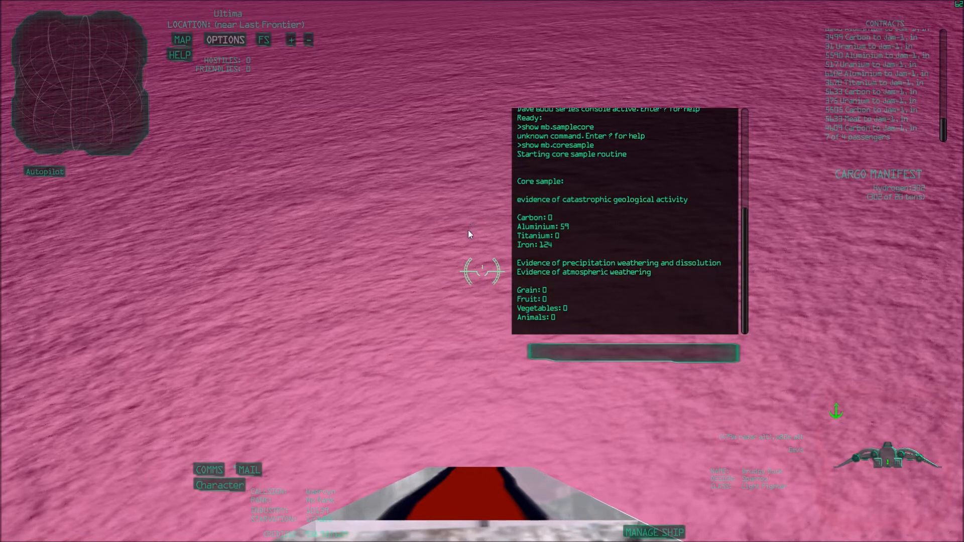
key("Down")
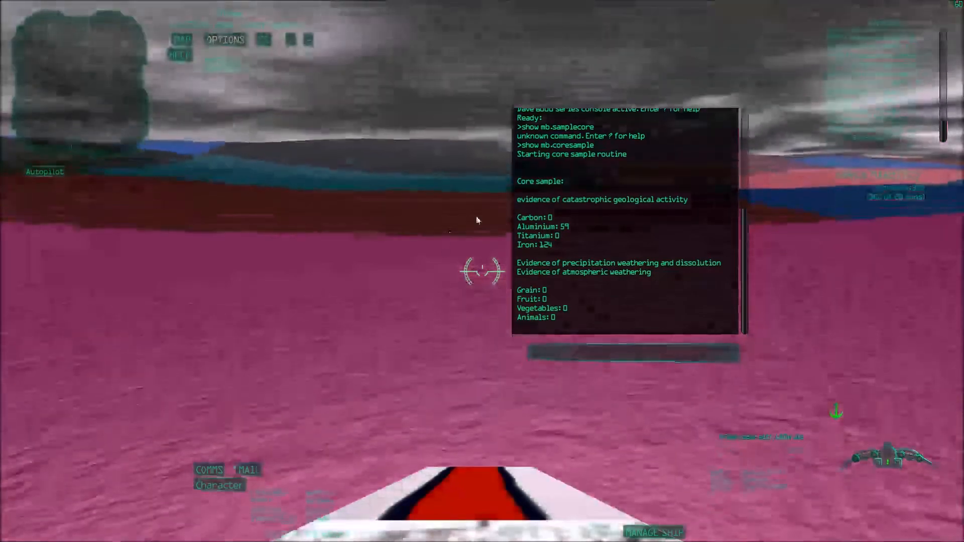
Step: Fly to bluish terrain and re-run the core sample, reporting Carbon 28 and Aluminium 38
key("Down")
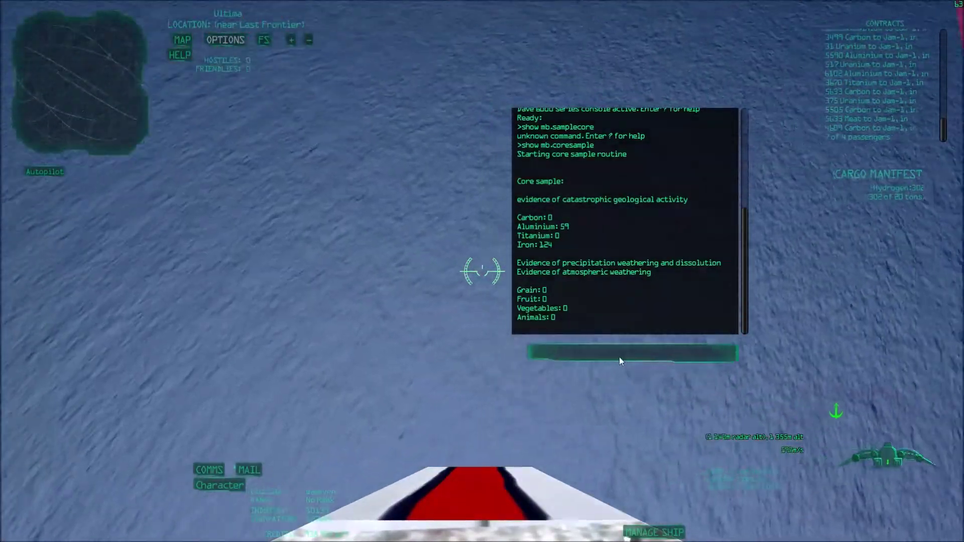
left_click(600, 357)
key("Up")
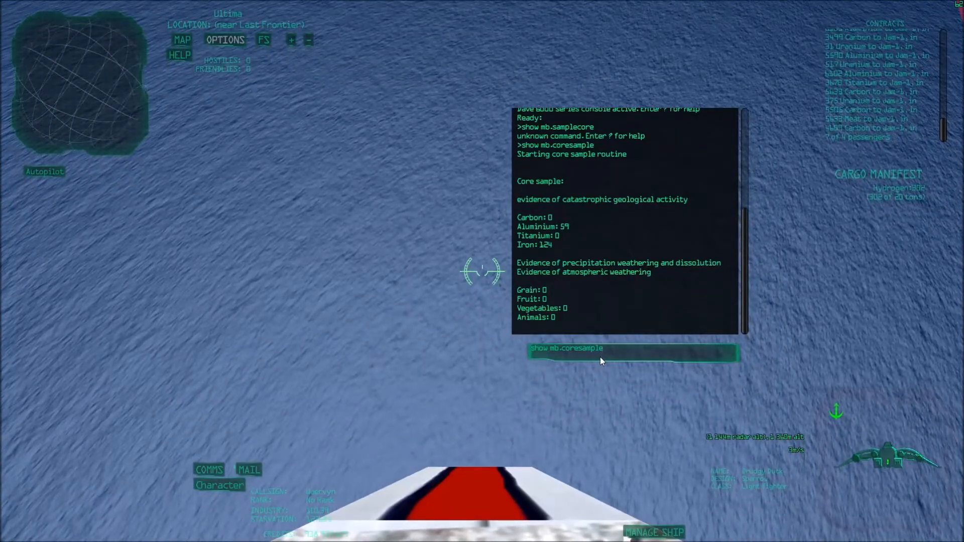
key("Return")
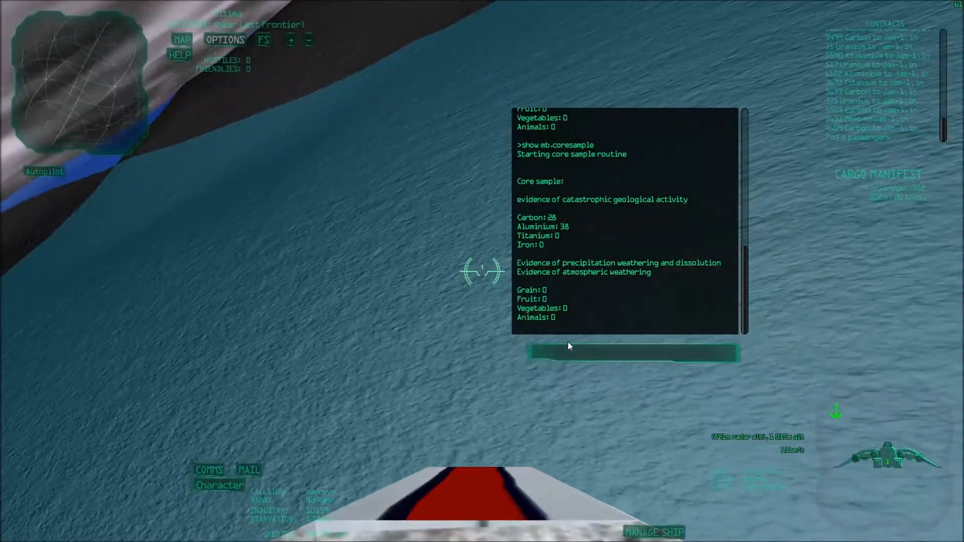
left_click(569, 348)
type("show mb.coresample")
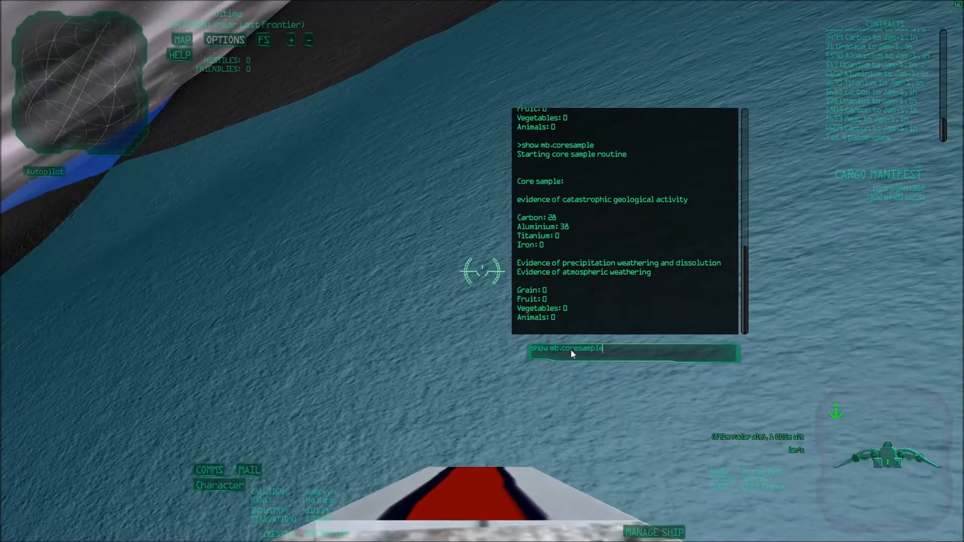
Step: Re-run 'show mb.coresample' here until it succeeds, reporting aluminium 66 and iron 37
key("Return")
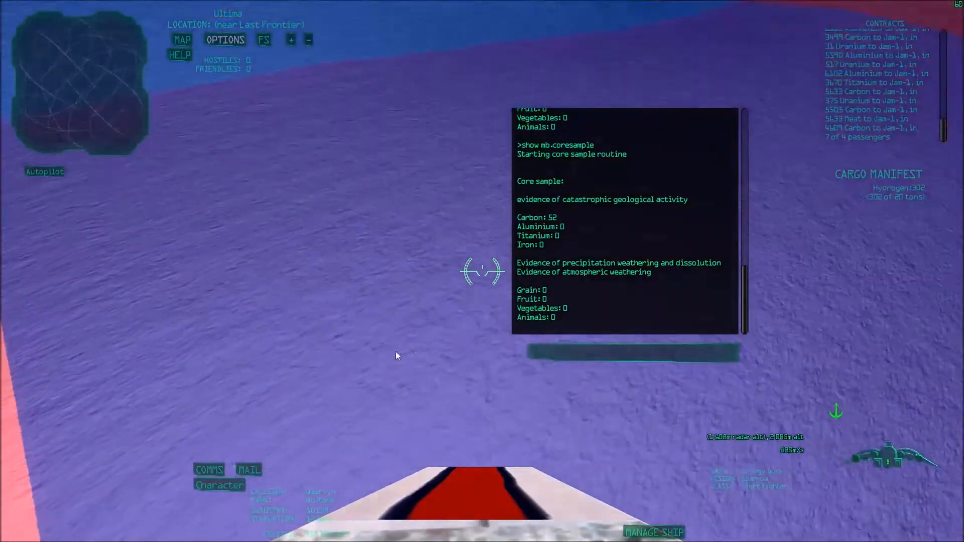
left_click(567, 346)
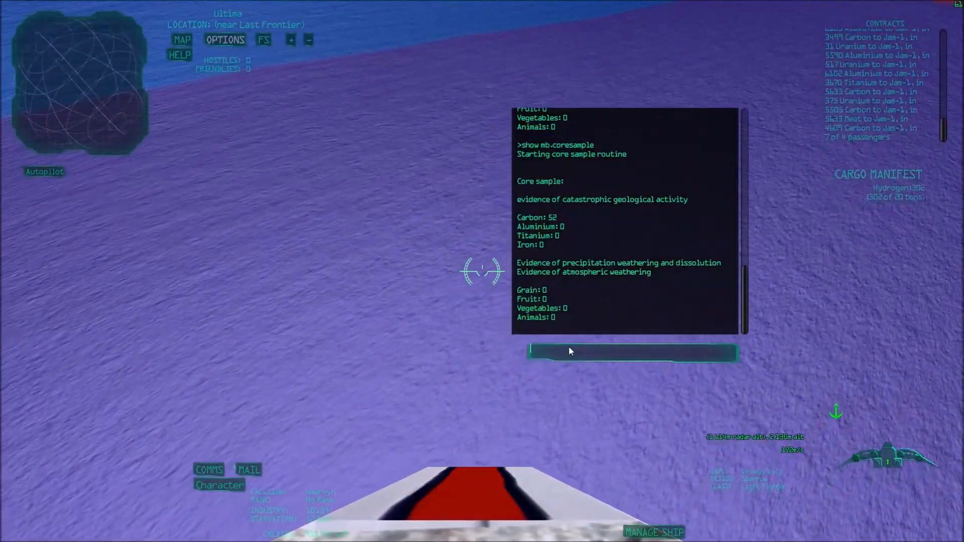
key("Up")
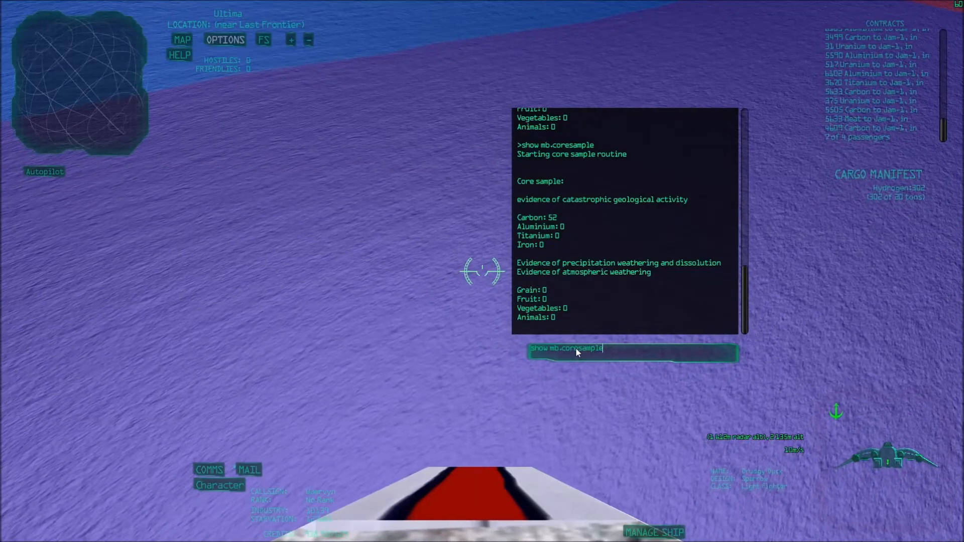
key("Return")
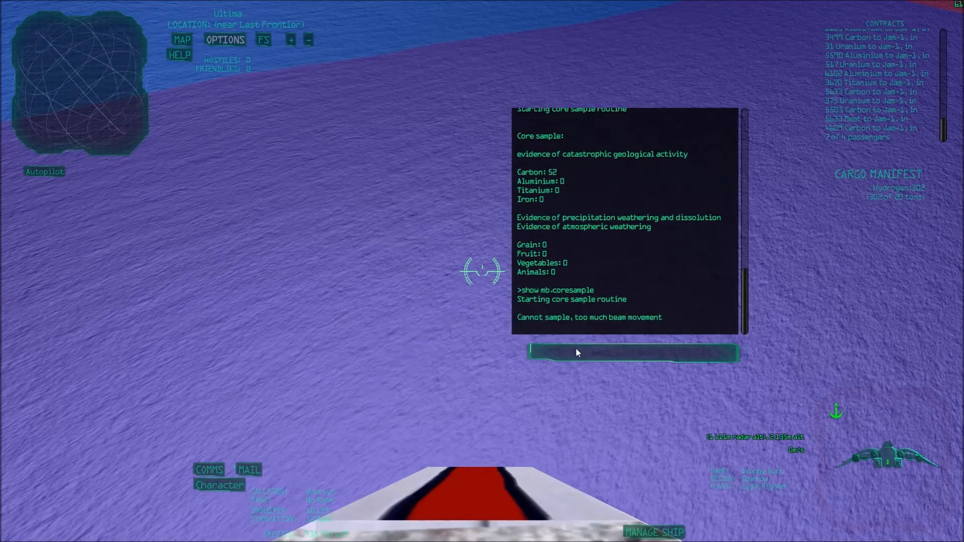
type("show mb.coresample")
key("Return")
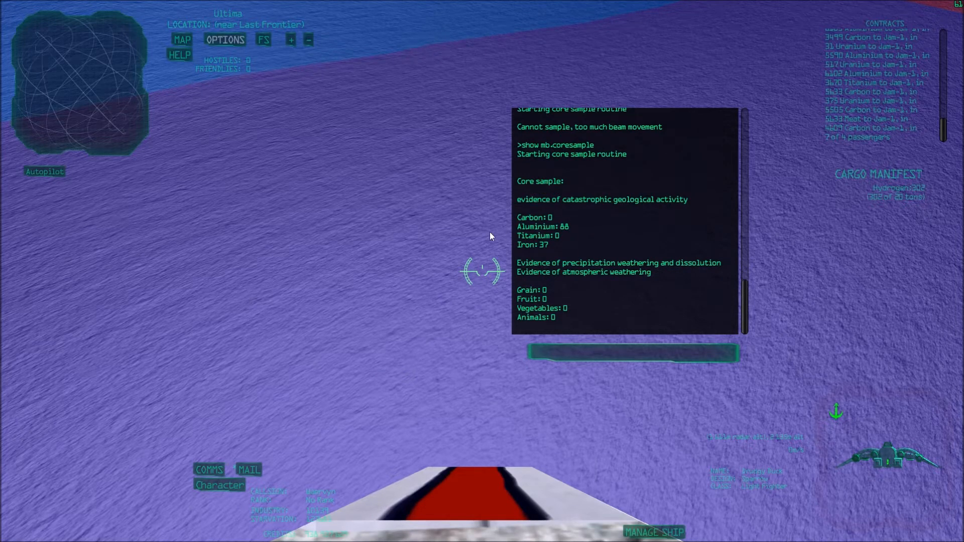
Step: Steer the ship to a new patch of ground and core-sample it there
key("Escape")
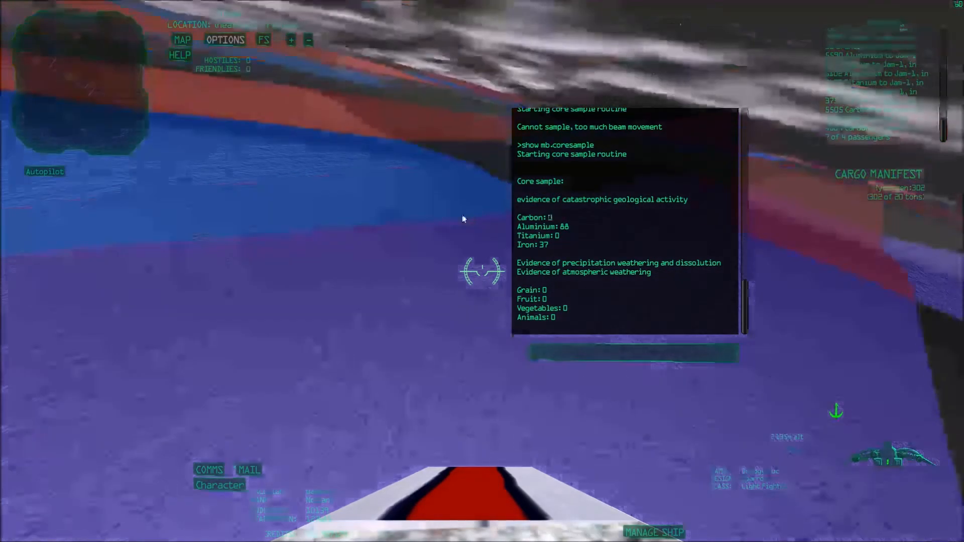
key("Up")
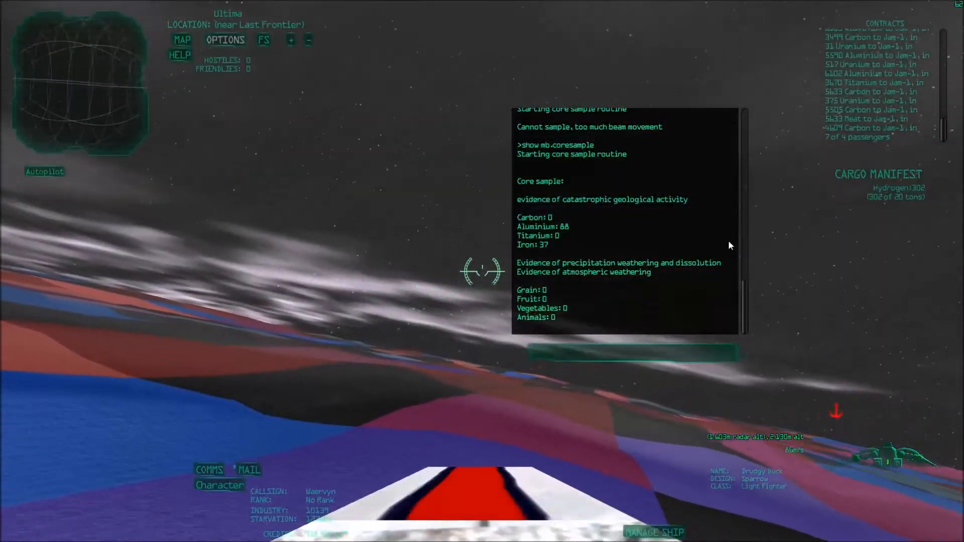
key("Down")
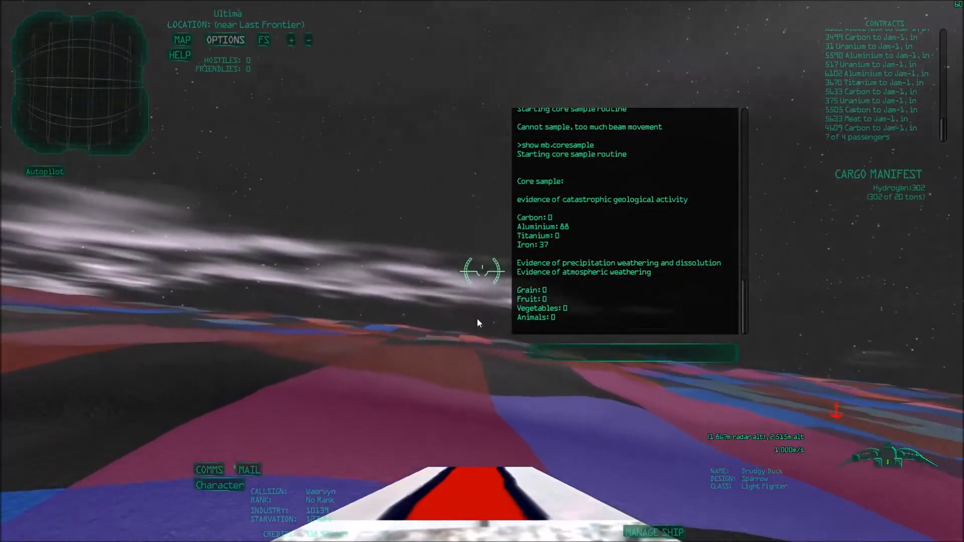
key("Down")
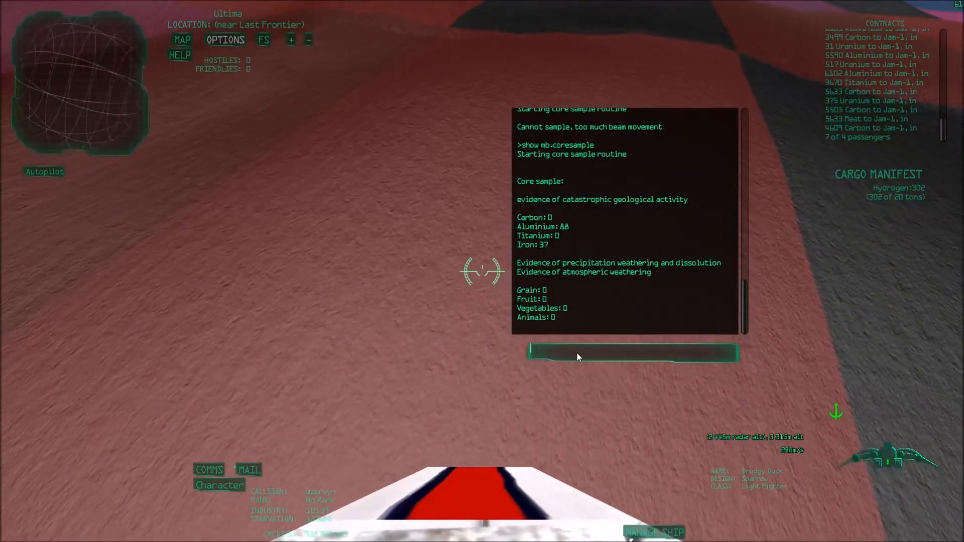
left_click(577, 355)
key("Up")
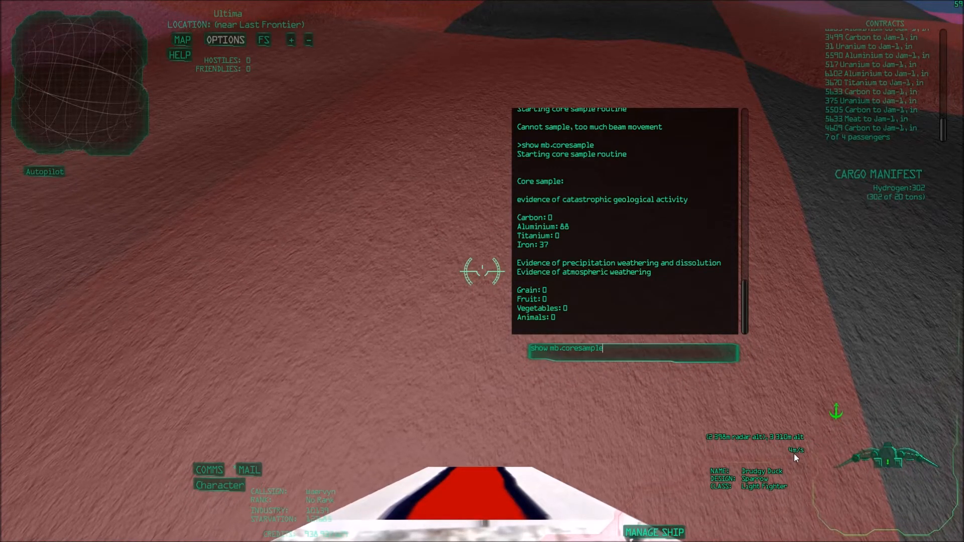
key("Return")
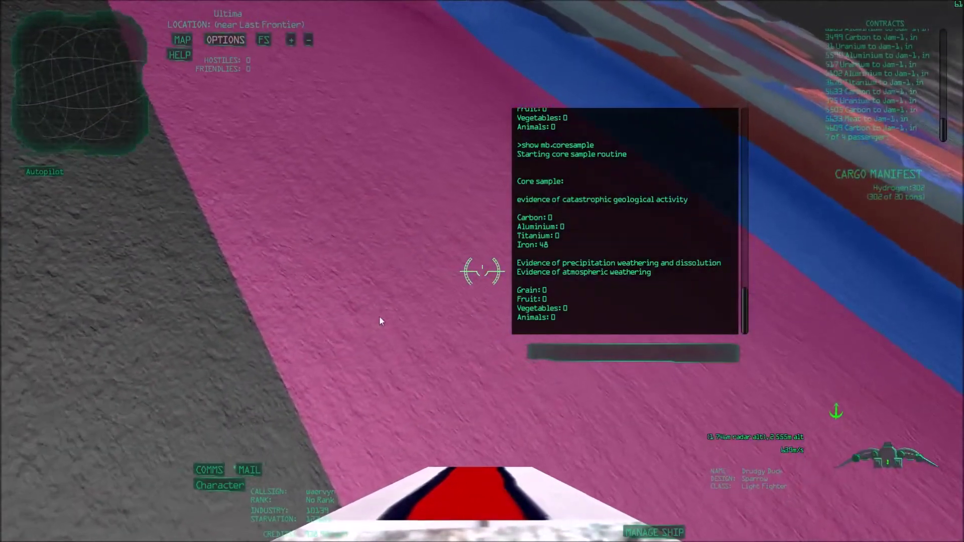
Step: Core-sample the pink ground and rerun after a rejected attempt, finding aluminium 54 and iron 111
left_click(533, 349)
type("show mb.coresample")
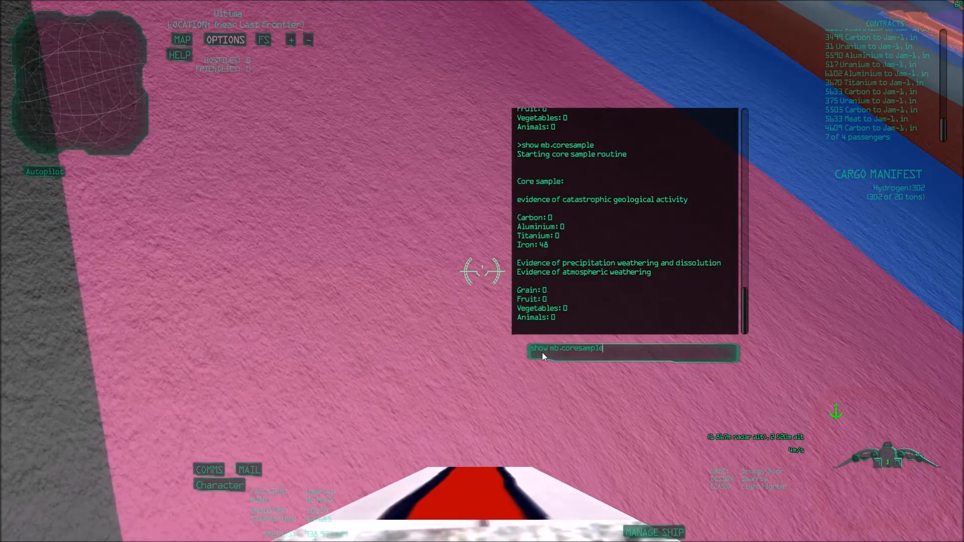
key("Return")
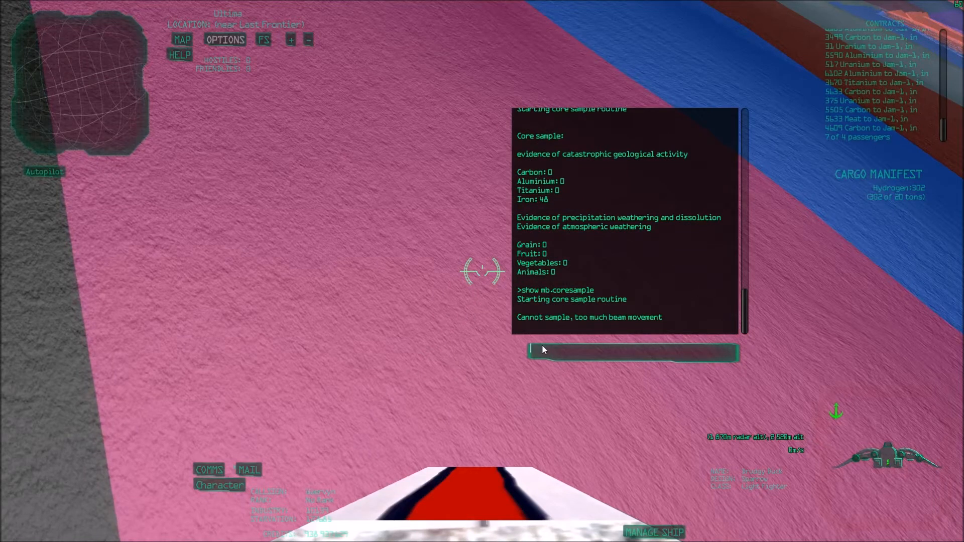
key("Up")
key("Return")
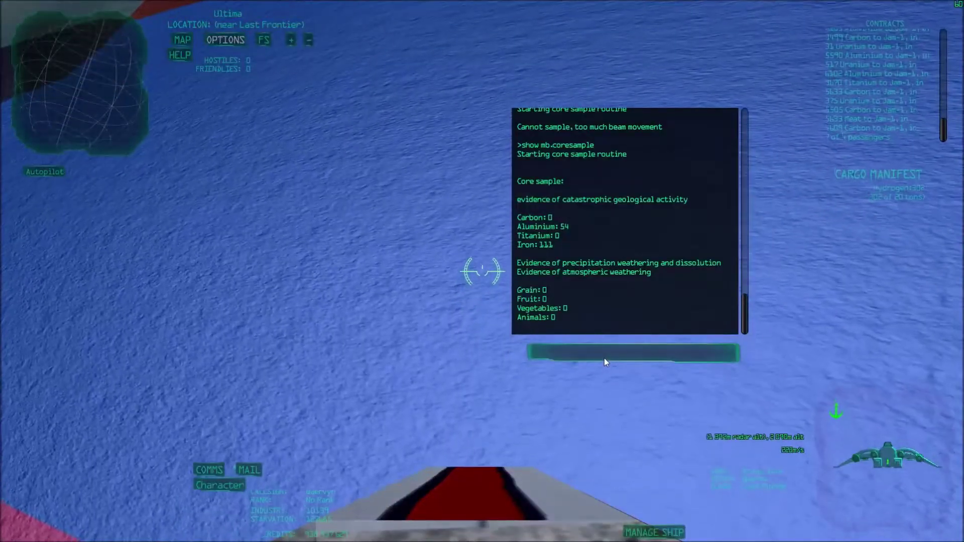
Step: Run the core sample over the blue terrain at a further site
left_click(604, 355)
type("show mb.coresample")
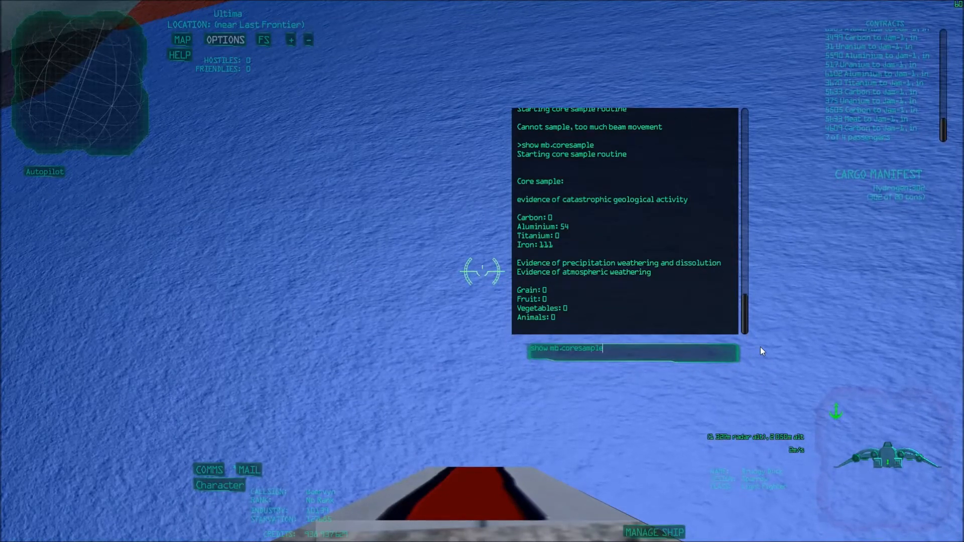
key("Return")
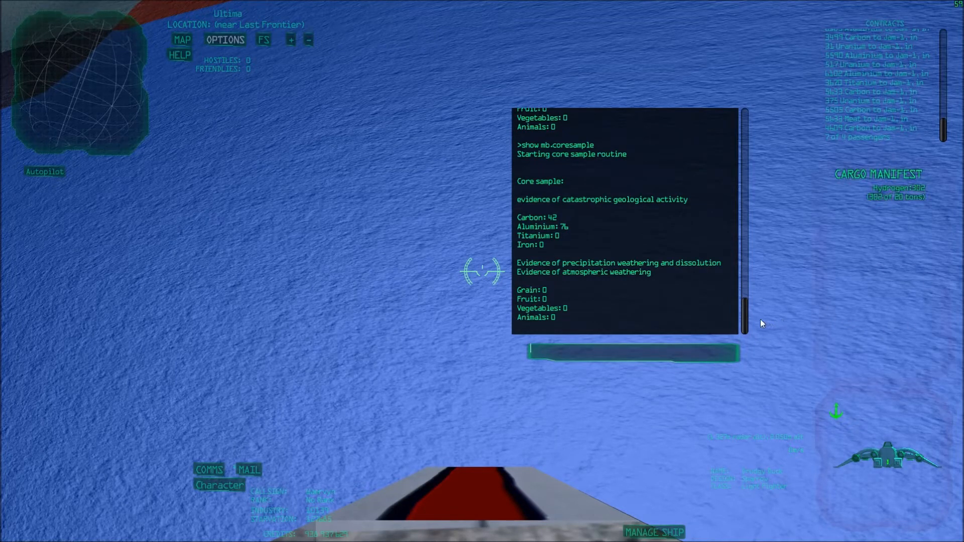
scroll(747, 318, "up", 4)
scroll(749, 312, "down", 4)
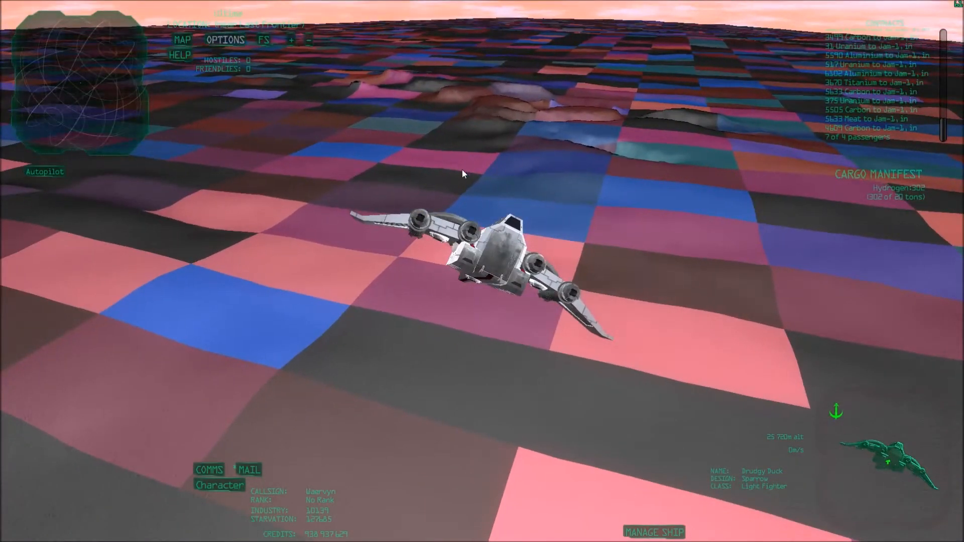
Step: Run 'show mb.analyse Ultima Last Frontier', showing fe 0.422, al 0.292, soil toxic for farming
key("grave")
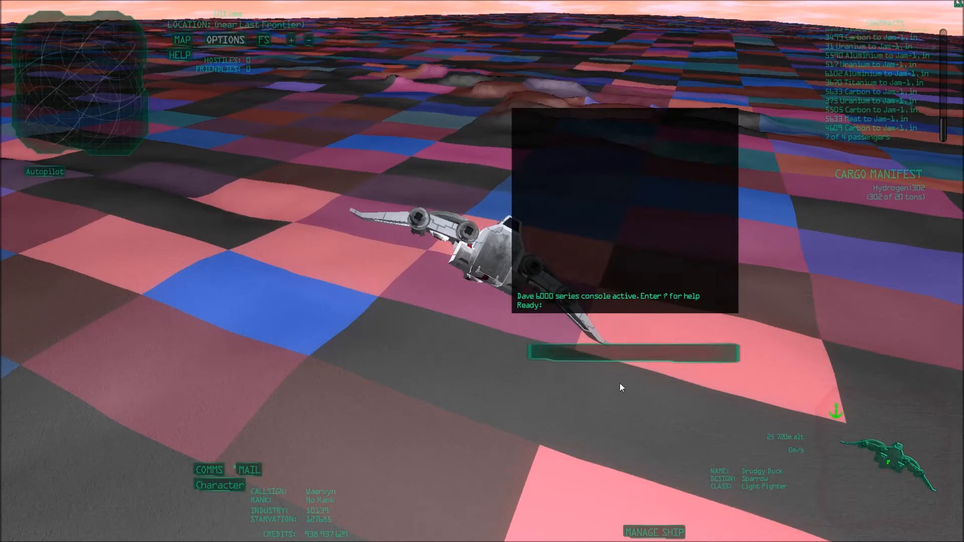
type("show mb.")
type("an")
type("ima Last Frontier")
key("Return")
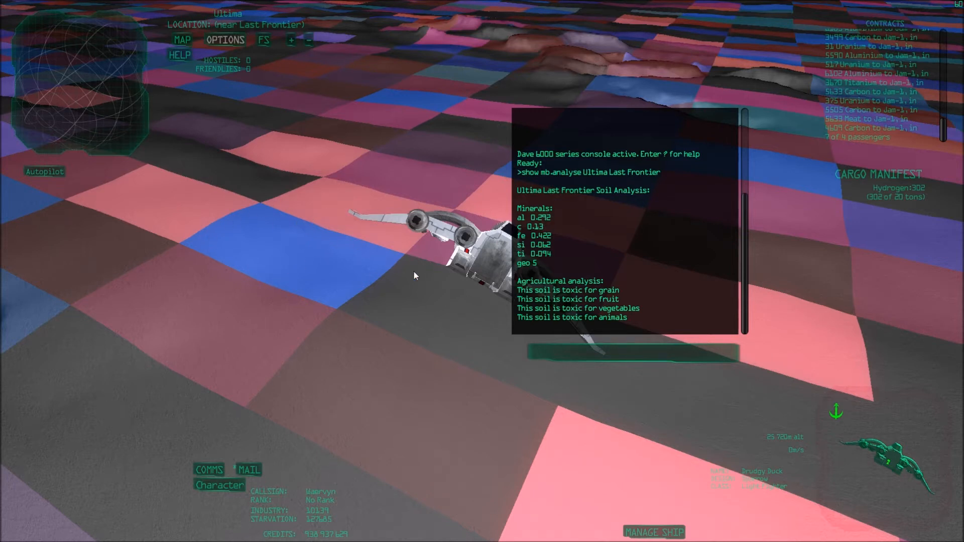
Step: Look around the parked ship and terrain, then fire the engines to fly forward
left_click_drag(414, 272, 311, 180)
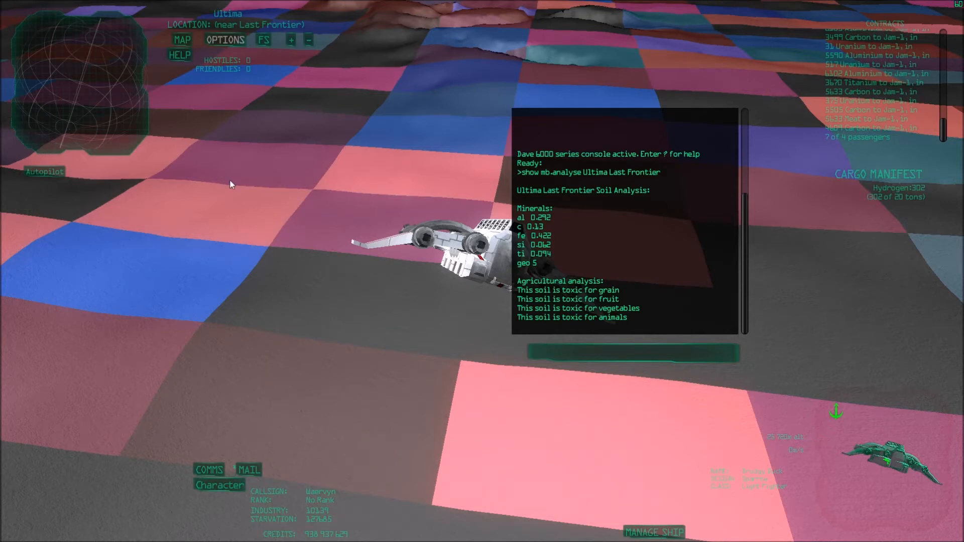
left_click_drag(260, 219, 448, 275)
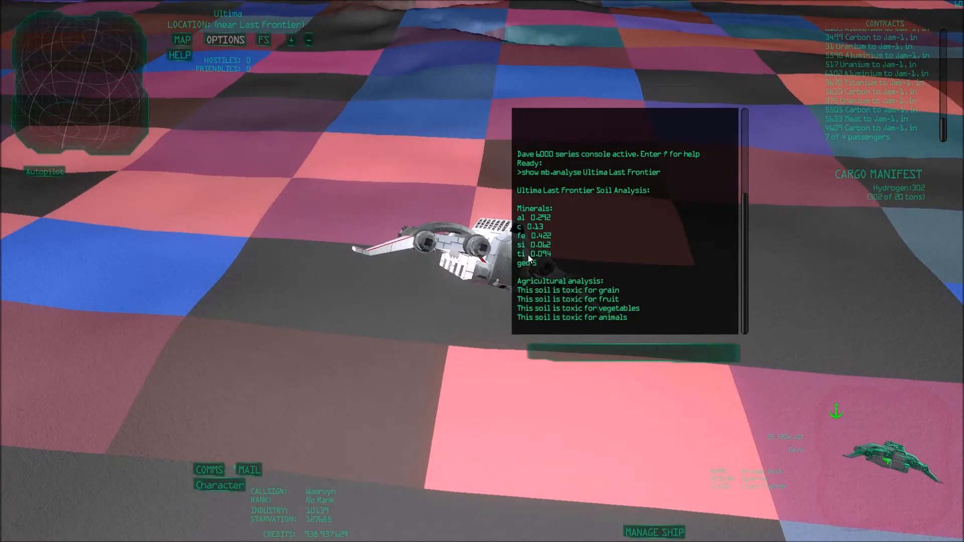
mouse_move(412, 249)
left_mouse_down()
mouse_move(698, 245)
mouse_move(497, 289)
left_mouse_up()
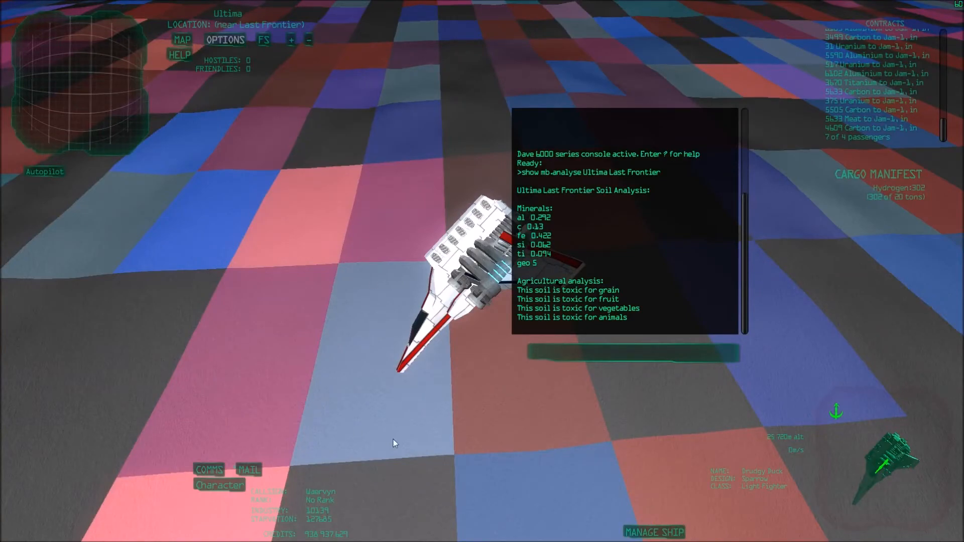
mouse_move(384, 291)
left_mouse_down()
mouse_move(38, 285)
mouse_move(253, 292)
mouse_move(317, 230)
mouse_move(568, 218)
mouse_move(598, 233)
mouse_move(169, 216)
left_mouse_up()
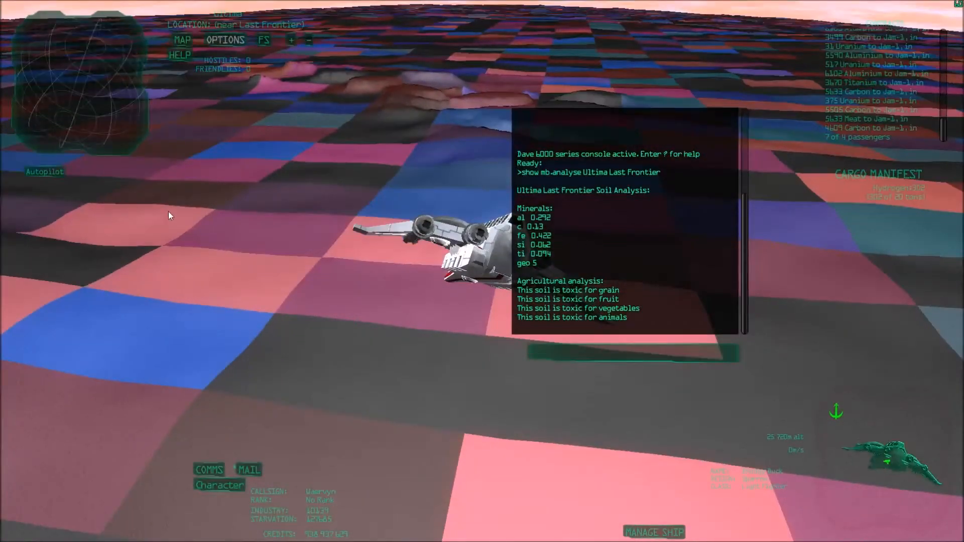
left_click_drag(402, 280, 378, 284)
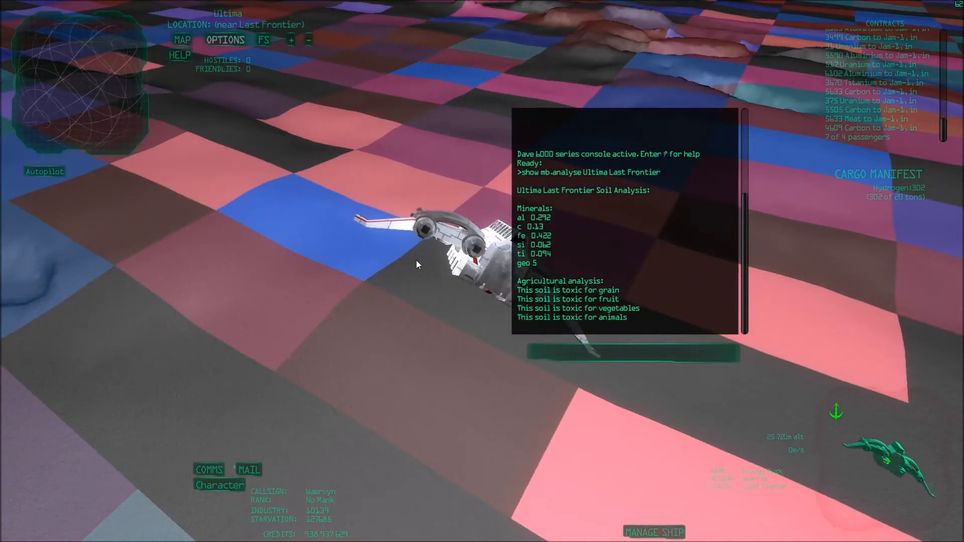
key("w")
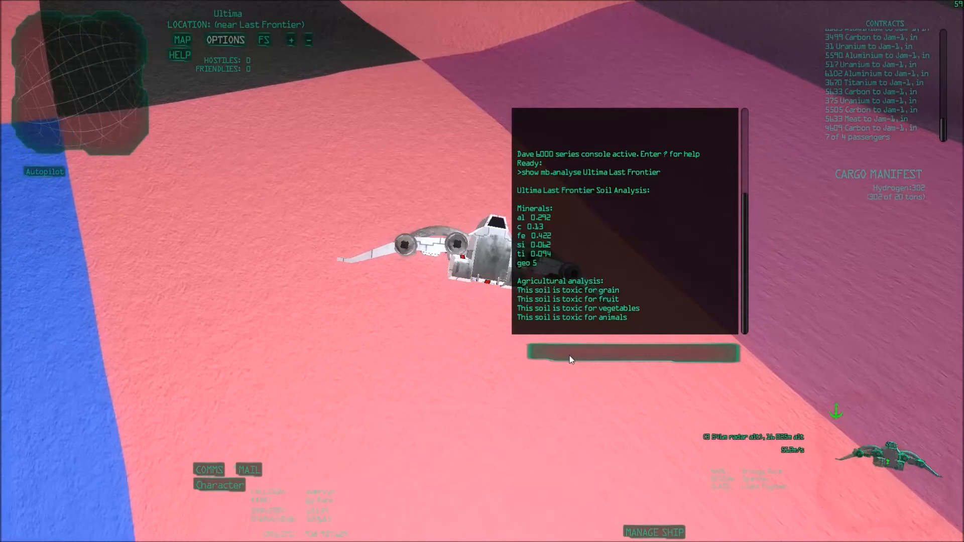
type("show mb.coresample")
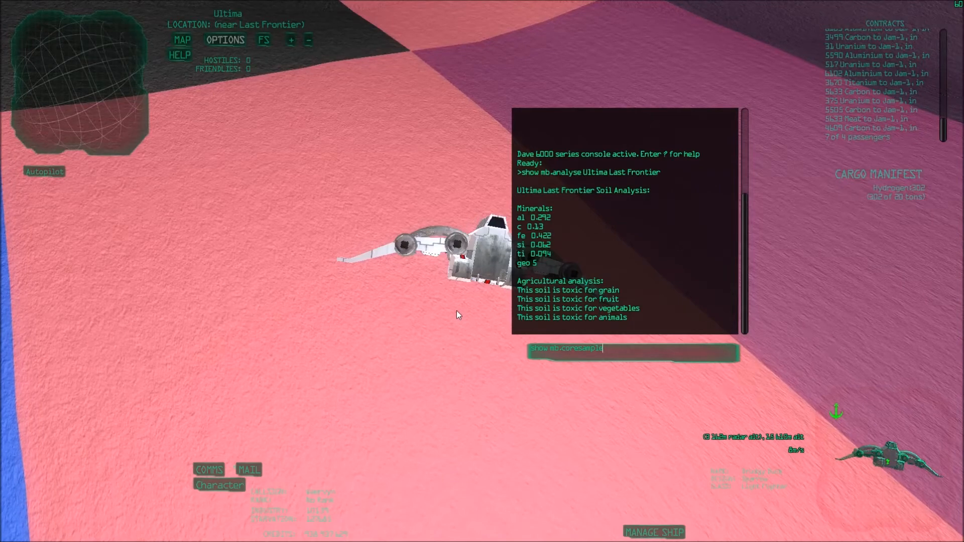
Step: Core-sample this site (Iron 122, Titanium 34, Carbon 21, Aluminium 21), then take off
key("Return")
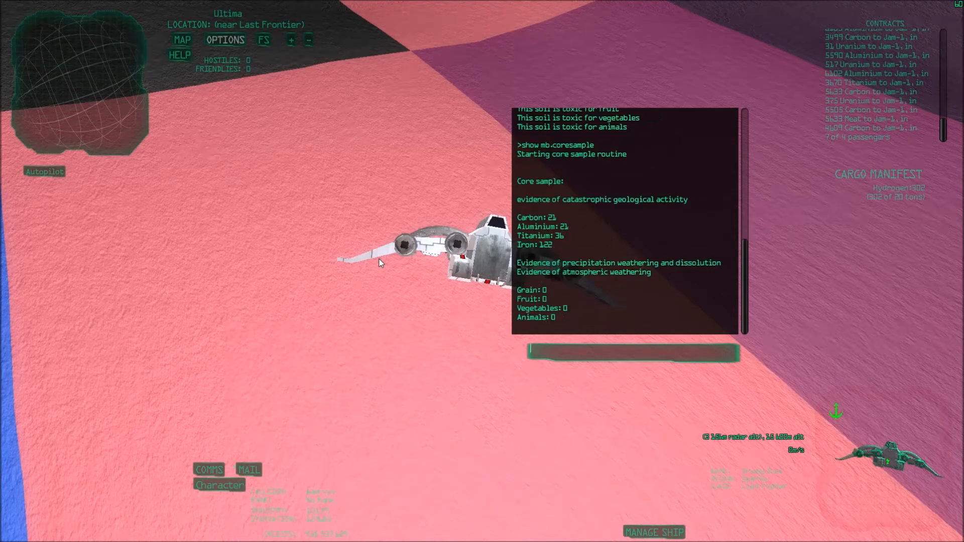
left_click_drag(378, 262, 469, 159)
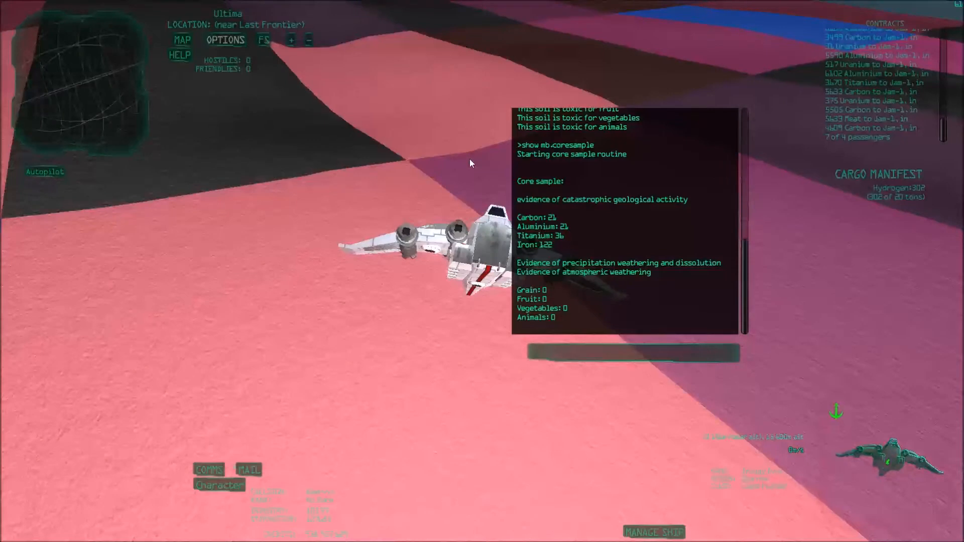
key("space")
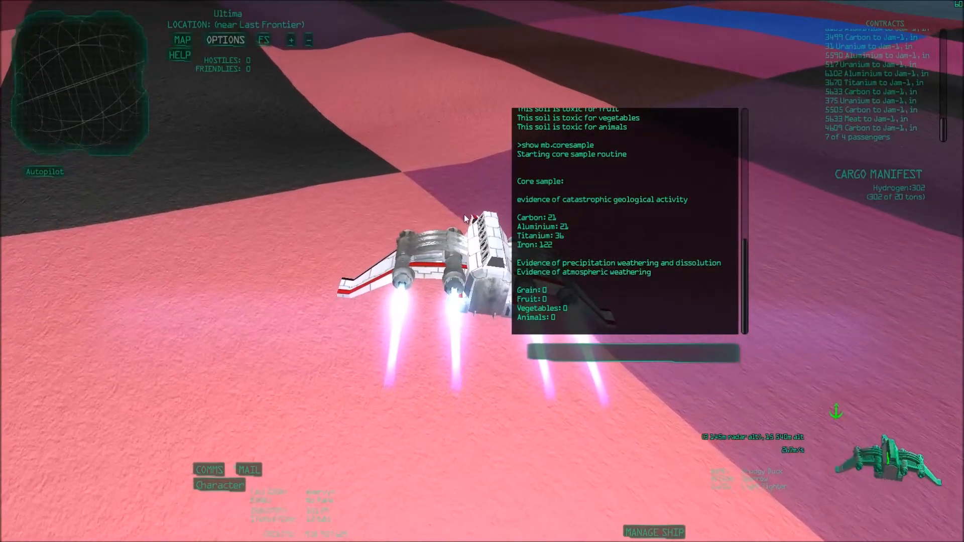
left_click_drag(467, 218, 380, 201)
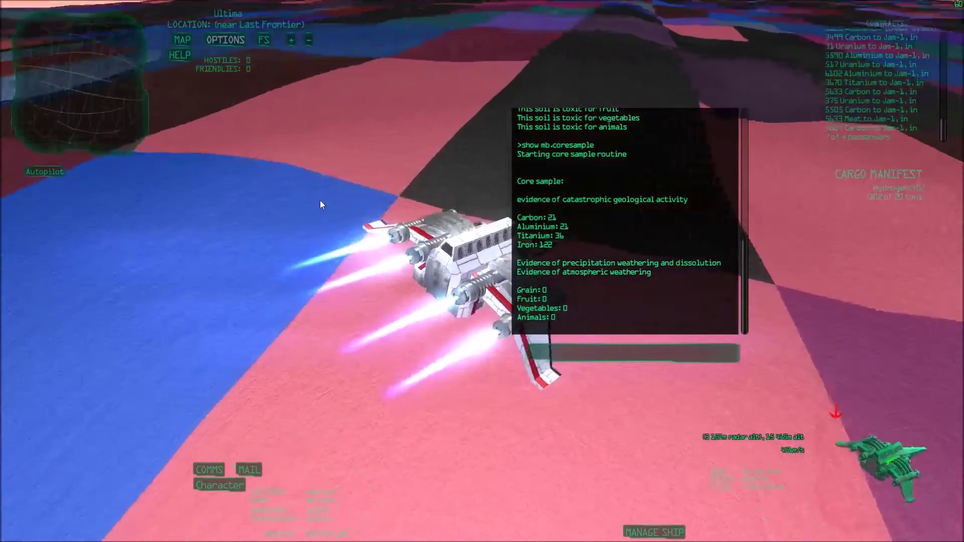
left_click_drag(379, 198, 630, 200)
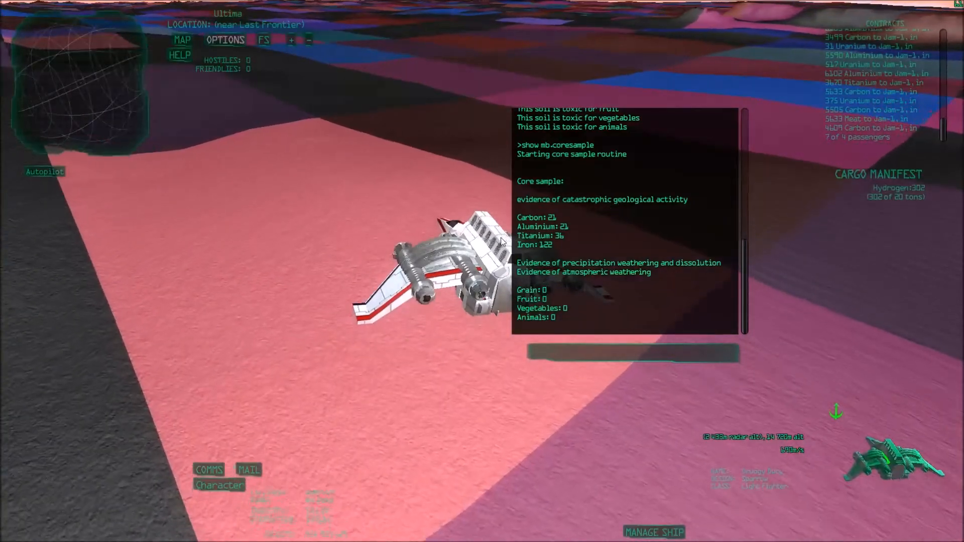
Step: Re-run the coresample command here, now reading Carbon 22 and Iron 122
left_click(571, 348)
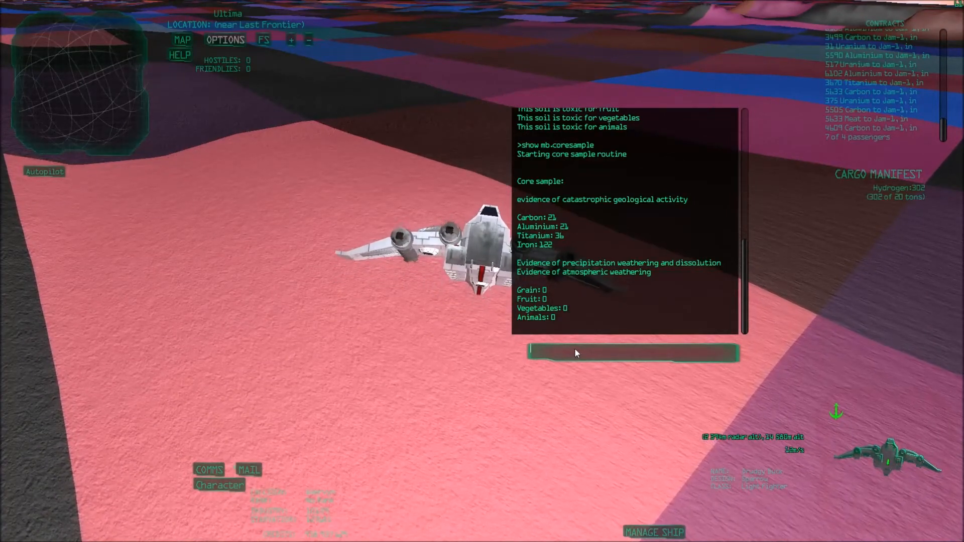
key("Up")
key("Return")
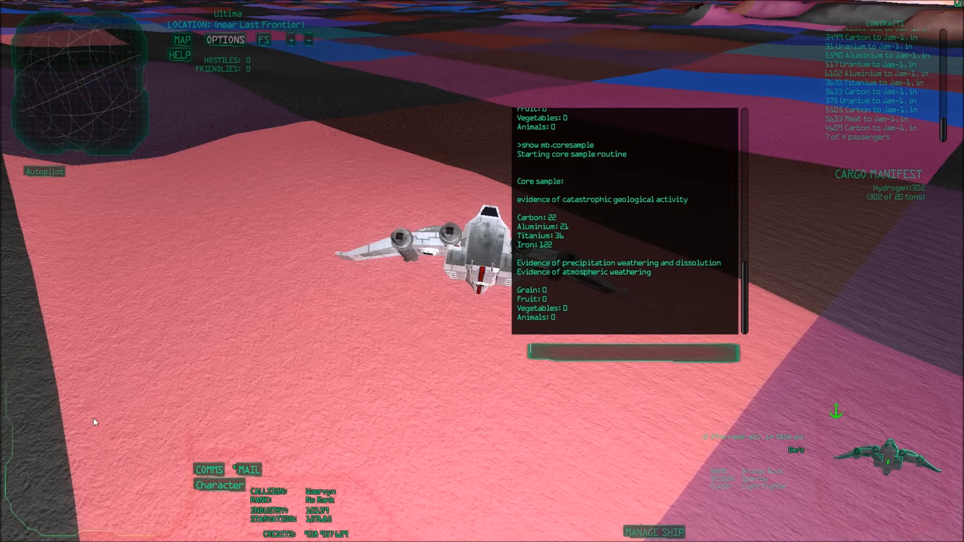
Step: Lift off, thrust to a new spot, settle the ship and recall the coresample command
mouse_move(360, 253)
left_mouse_down()
mouse_move(564, 196)
mouse_move(478, 283)
left_mouse_up()
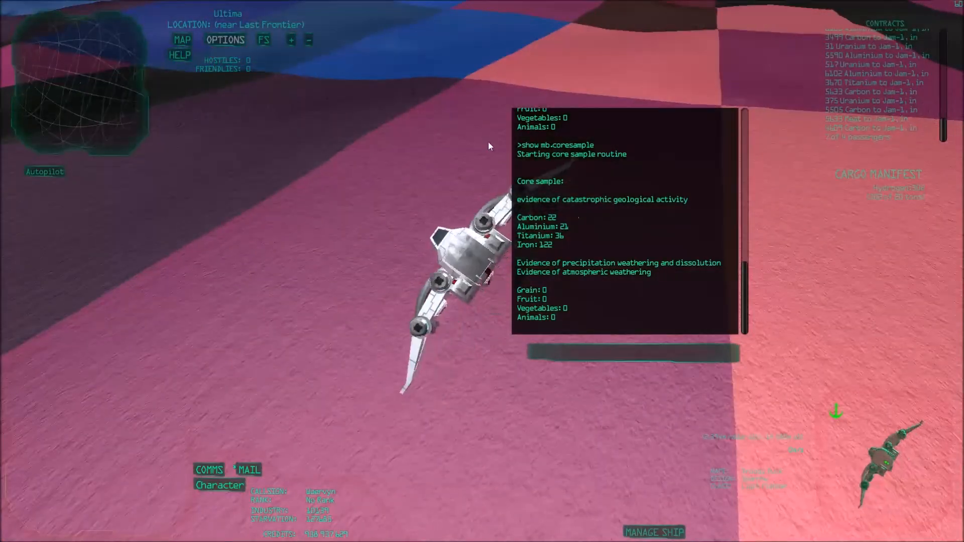
key("w")
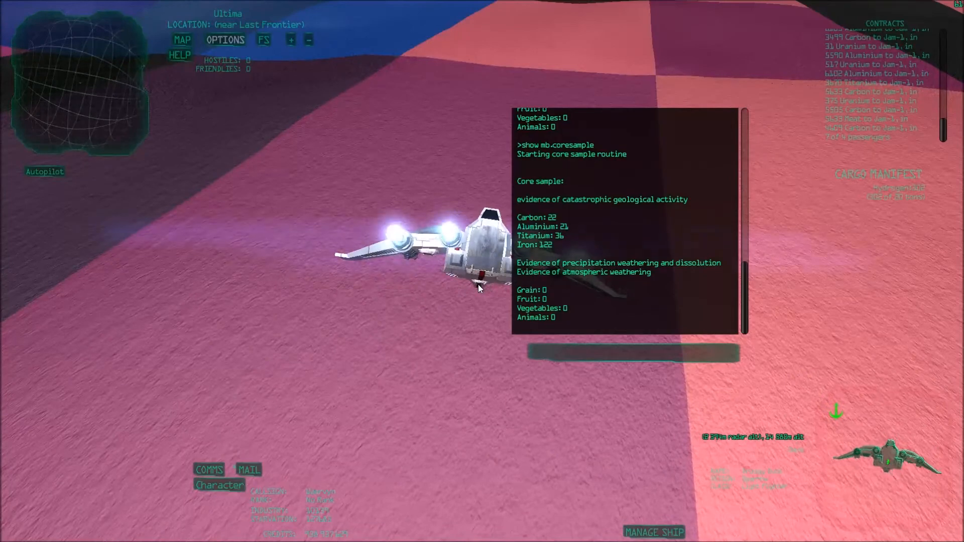
key("w")
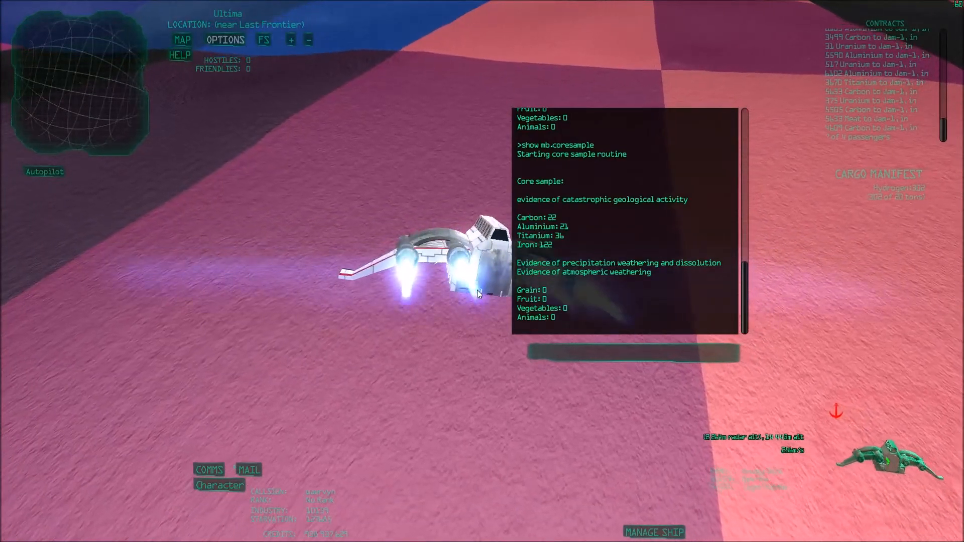
key("w")
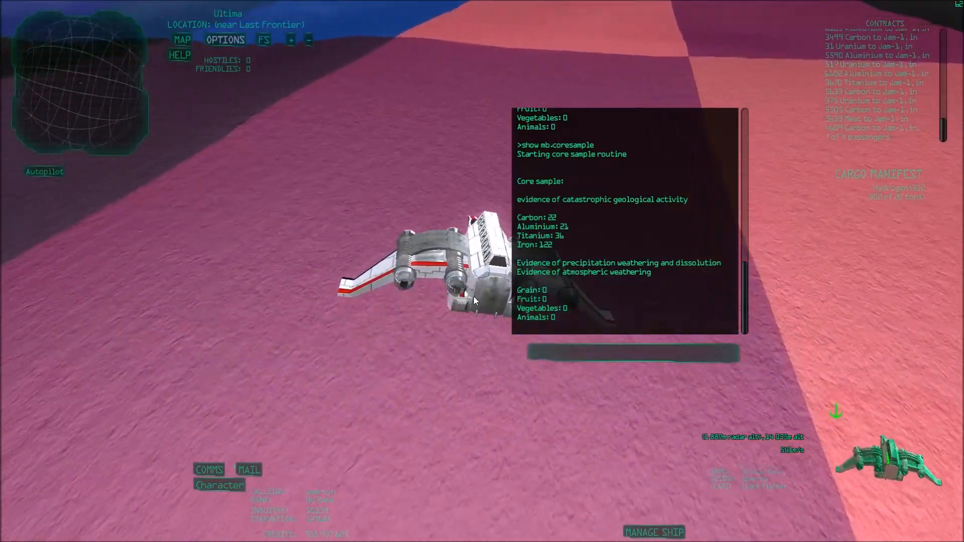
left_click(561, 354)
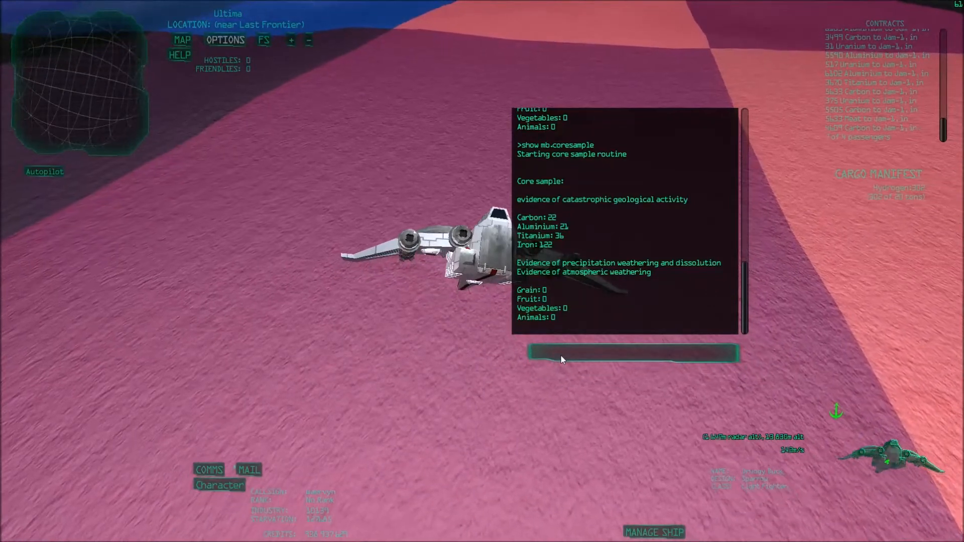
key("Up")
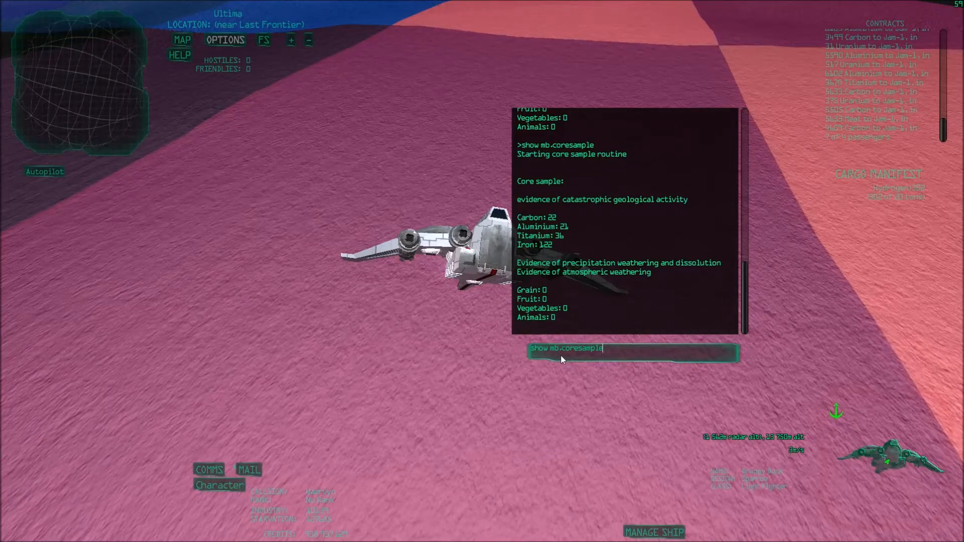
Step: Run the core sample at the new site (Aluminium 50, Iron 100) and take off again
key("Return")
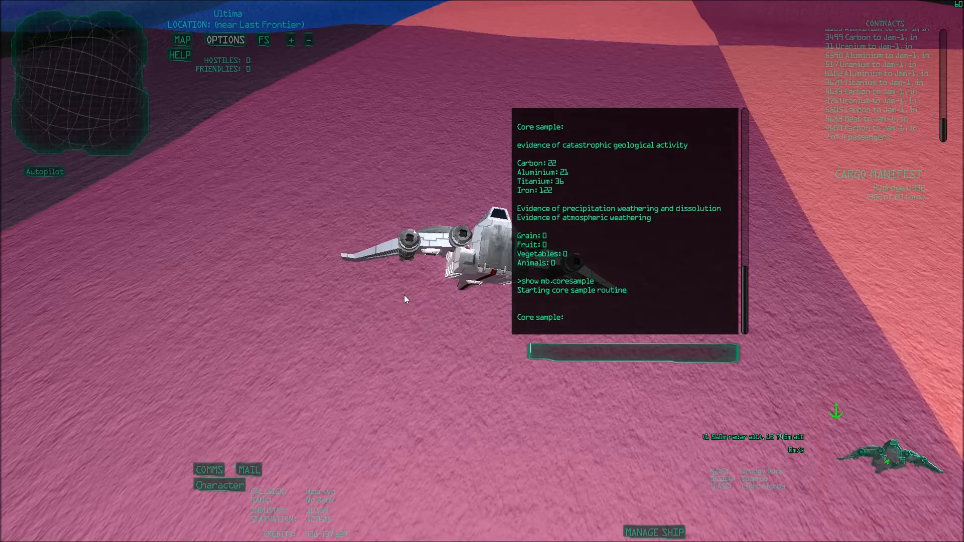
left_click_drag(446, 296, 442, 179)
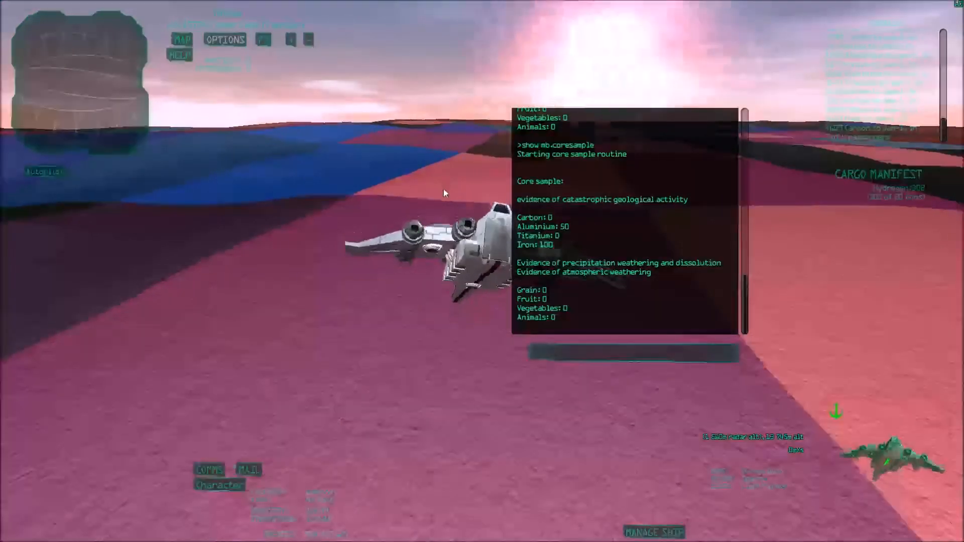
key("w")
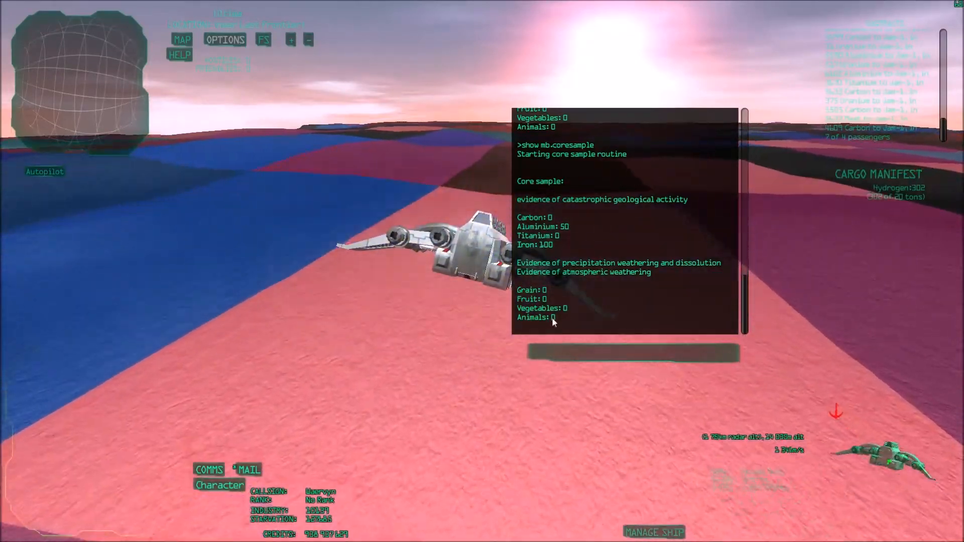
Step: Submit show mb.coresample, which is rejected for too much beam movement, and ready another try
left_click(555, 351)
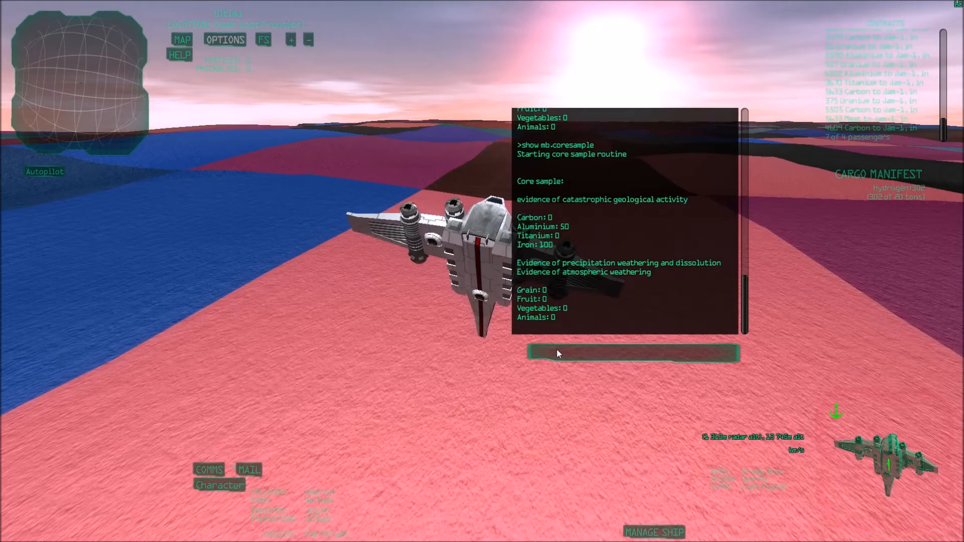
type("show mb.coresample")
key("Return")
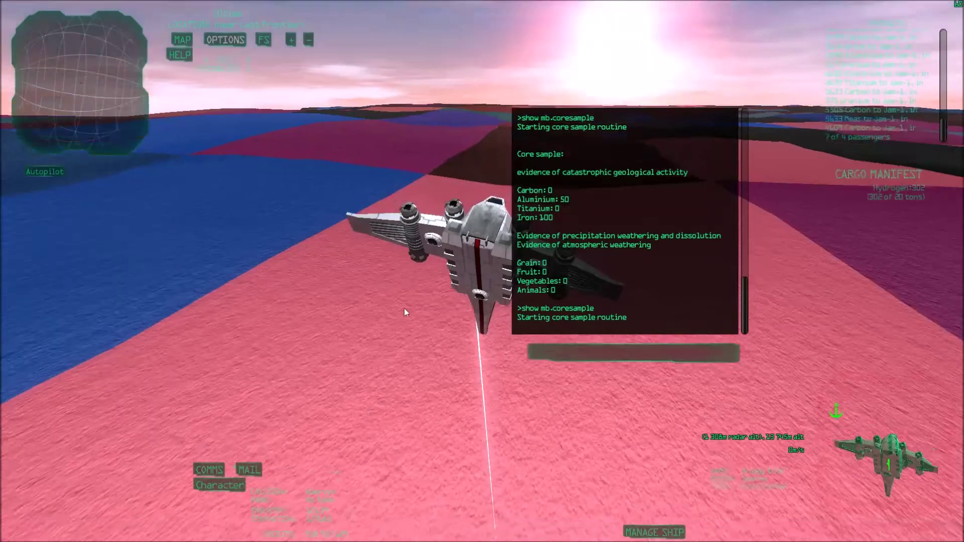
left_click_drag(404, 308, 429, 346)
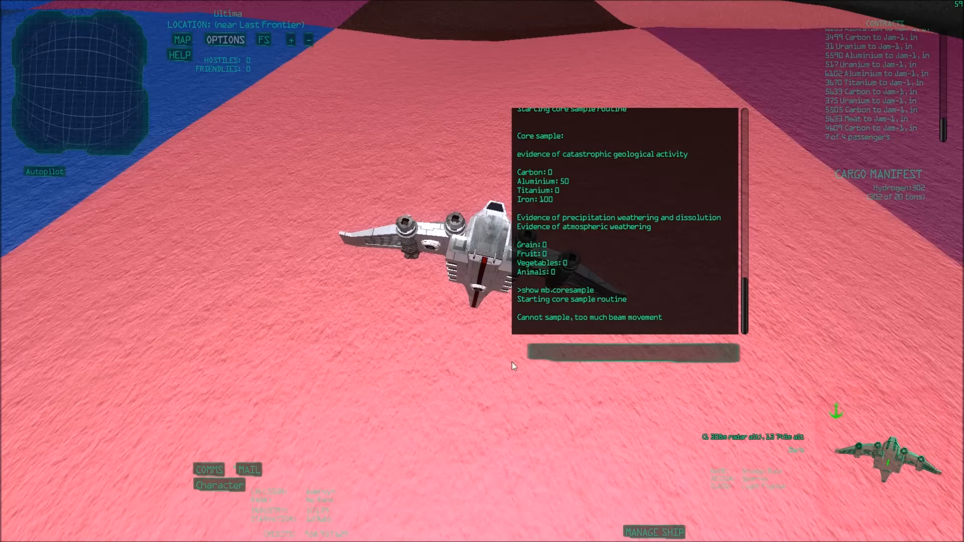
left_click(547, 343)
Step: Re-run the core sample, reading Iron 130, Aluminium 23, Titanium 38, Carbon 22
key("Up")
key("Return")
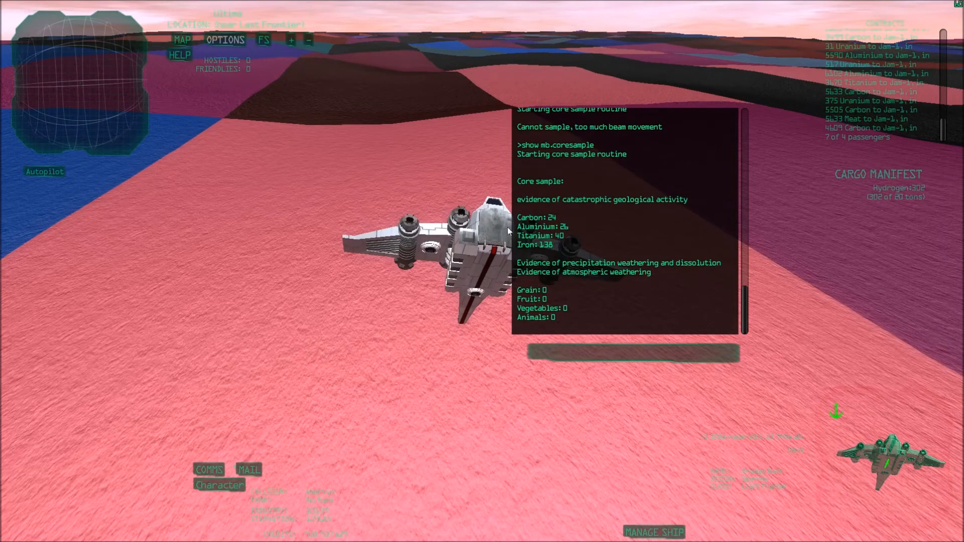
left_click_drag(449, 187, 539, 251)
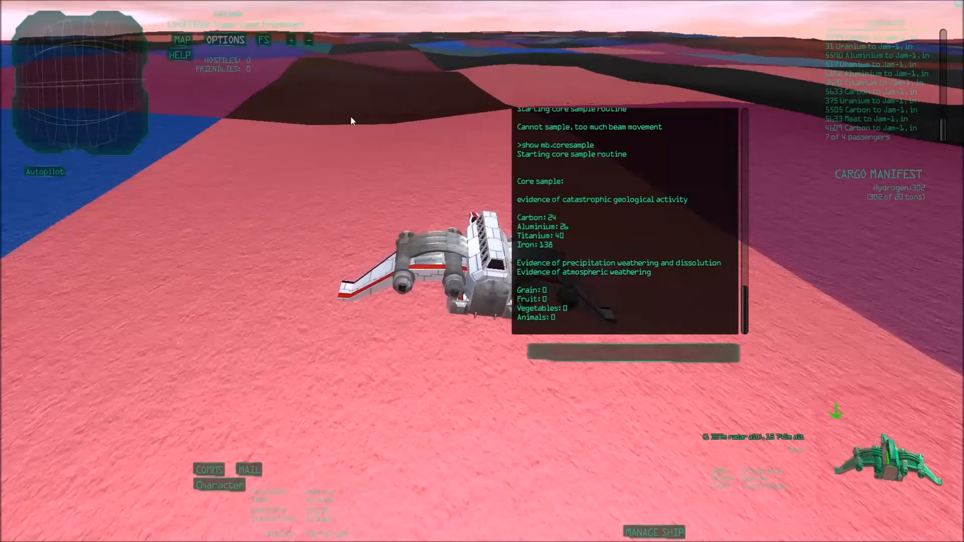
left_click_drag(305, 212, 397, 196)
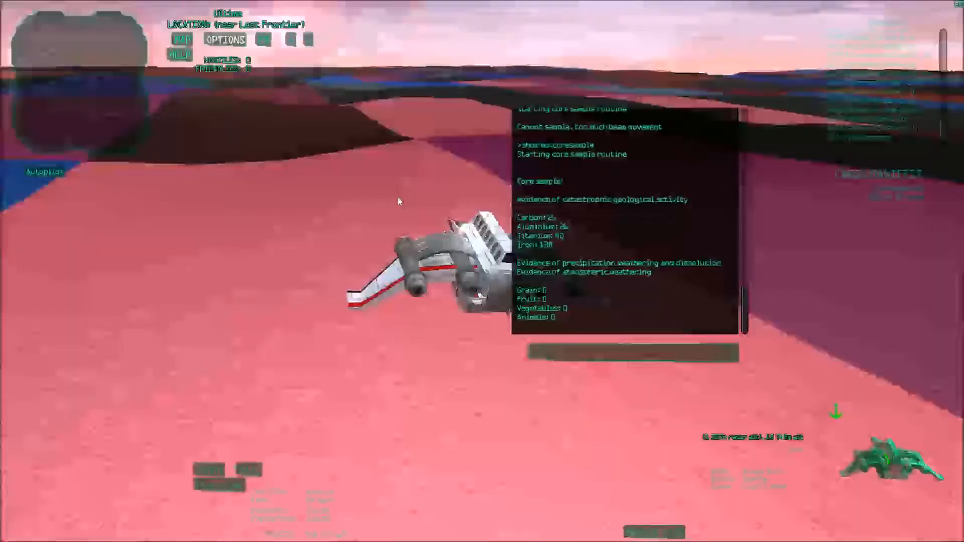
Step: Nudge the ship forward and run the core sample once more at this spot
key("w")
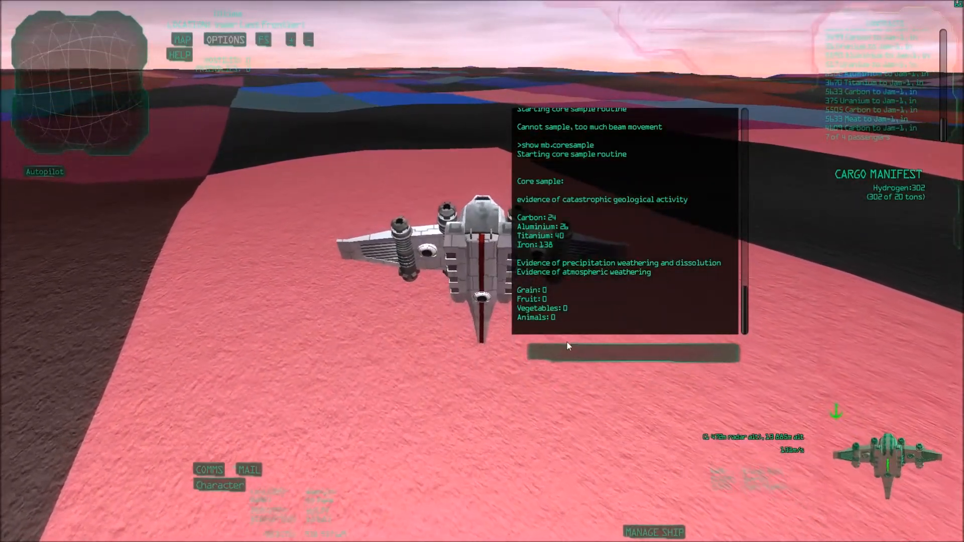
left_click(567, 346)
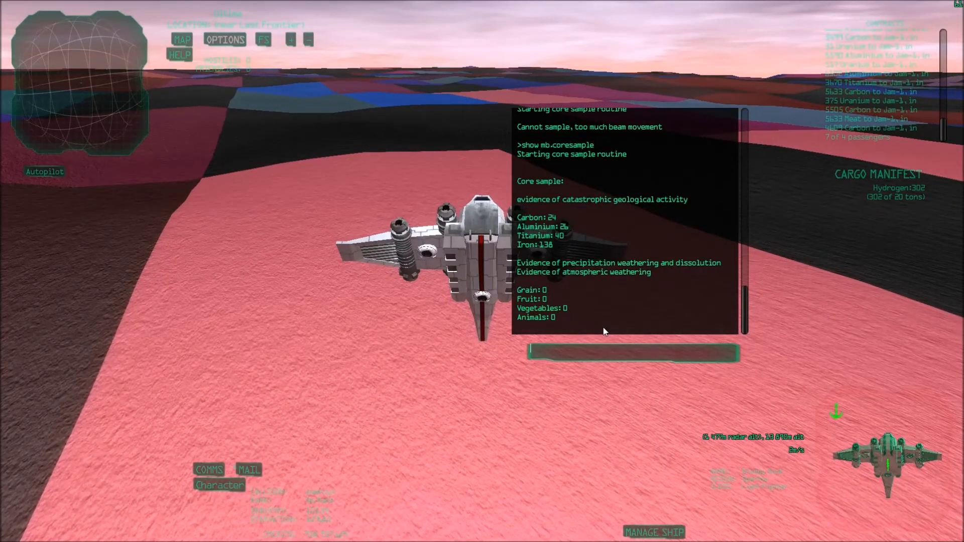
key("Return")
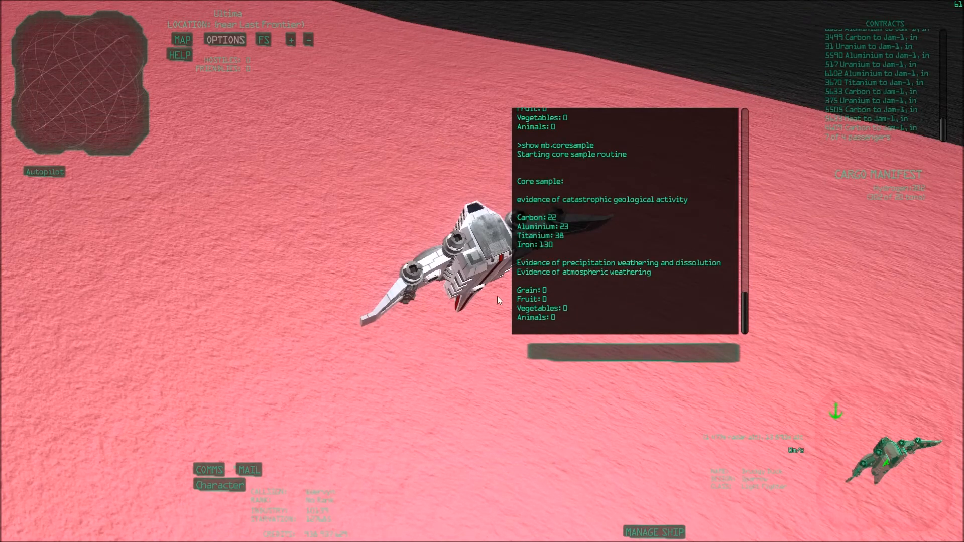
Step: Ignite the engines and fly off over Ultima's terrain, watching the ship from the side
left_click_drag(480, 290, 432, 179)
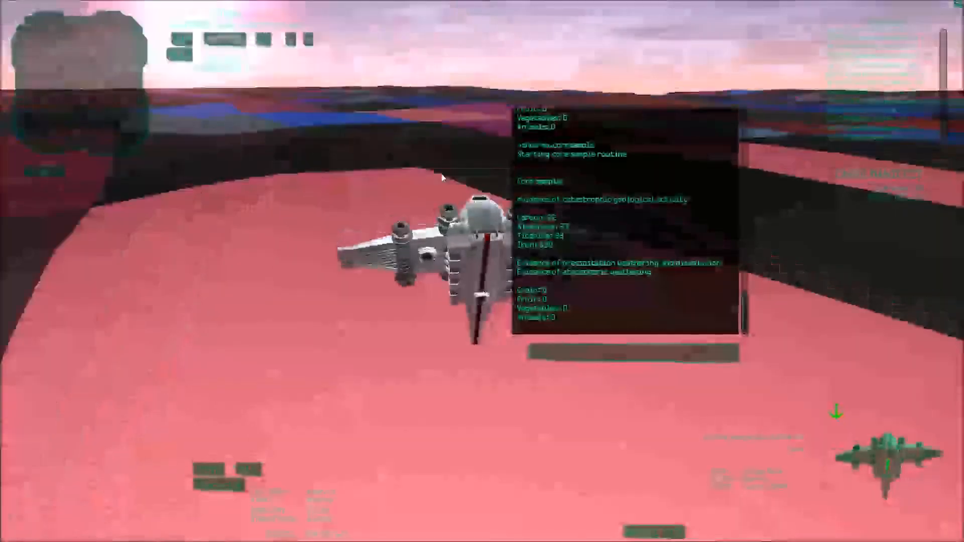
key("w")
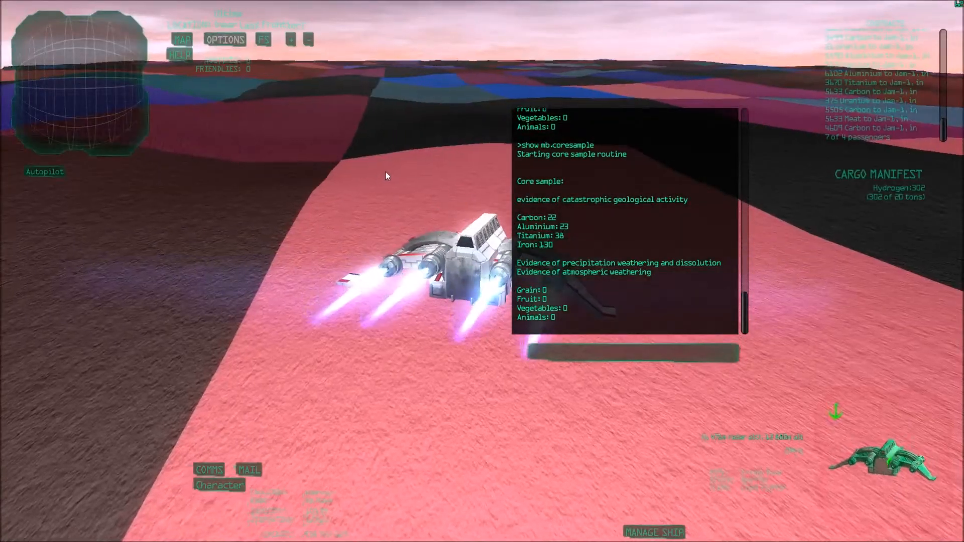
left_click_drag(409, 168, 531, 168)
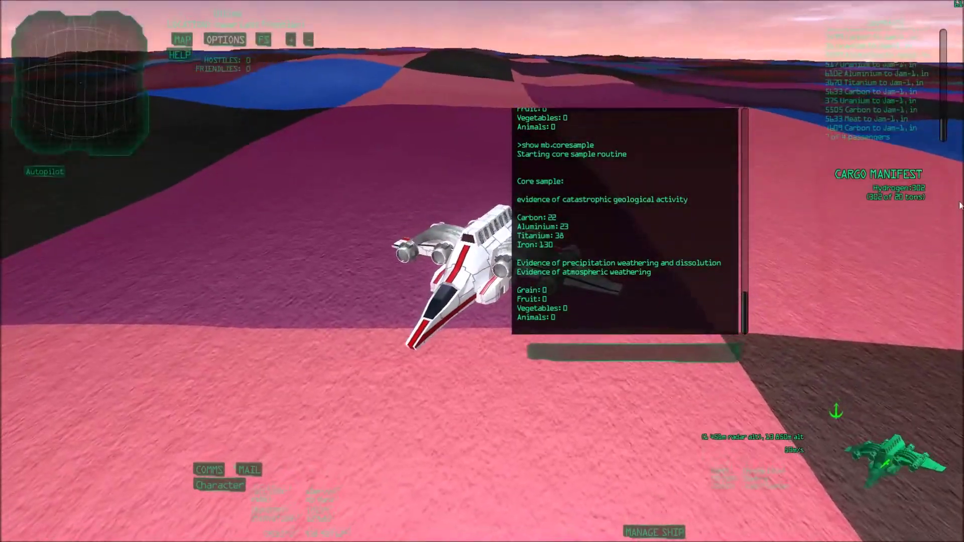
left_click_drag(482, 271, 781, 216)
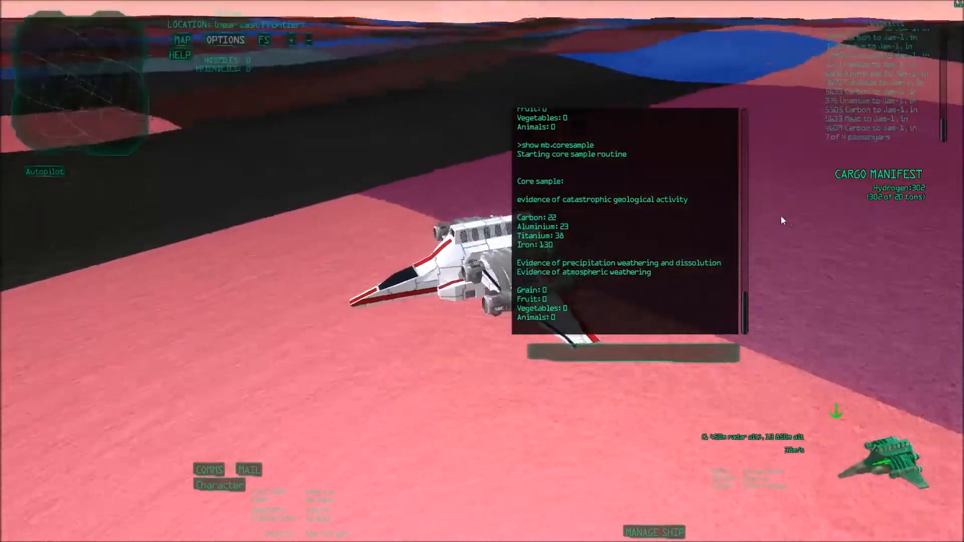
key("w")
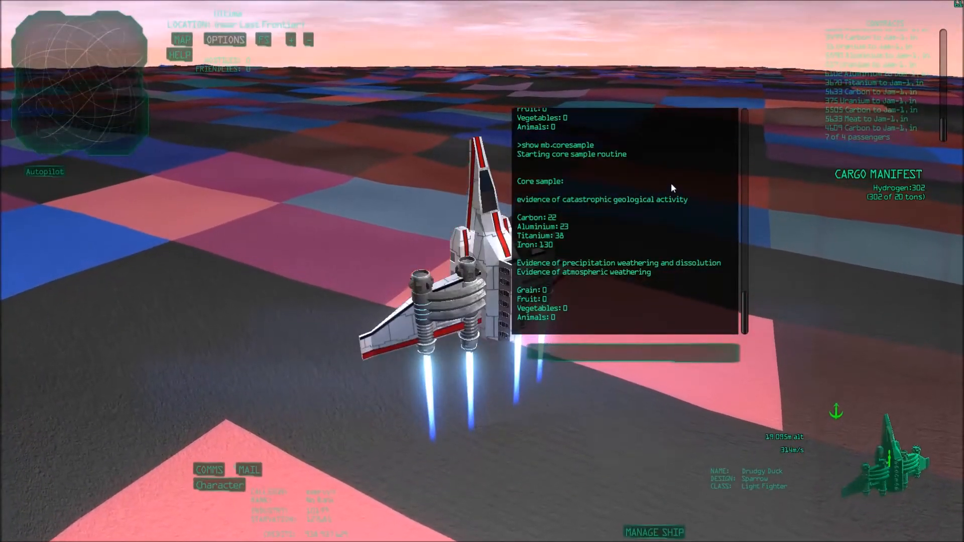
Step: Orbit the camera around the ship to survey the patchwork terrain below while flying on
mouse_move(671, 183)
left_mouse_down()
mouse_move(67, 333)
mouse_move(699, 328)
mouse_move(712, 242)
left_mouse_up()
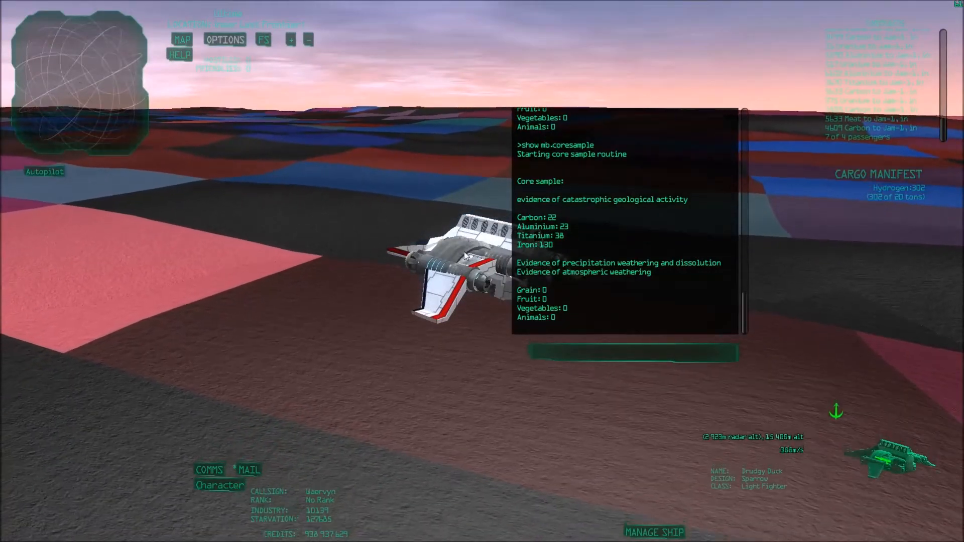
left_click_drag(712, 243, 464, 252)
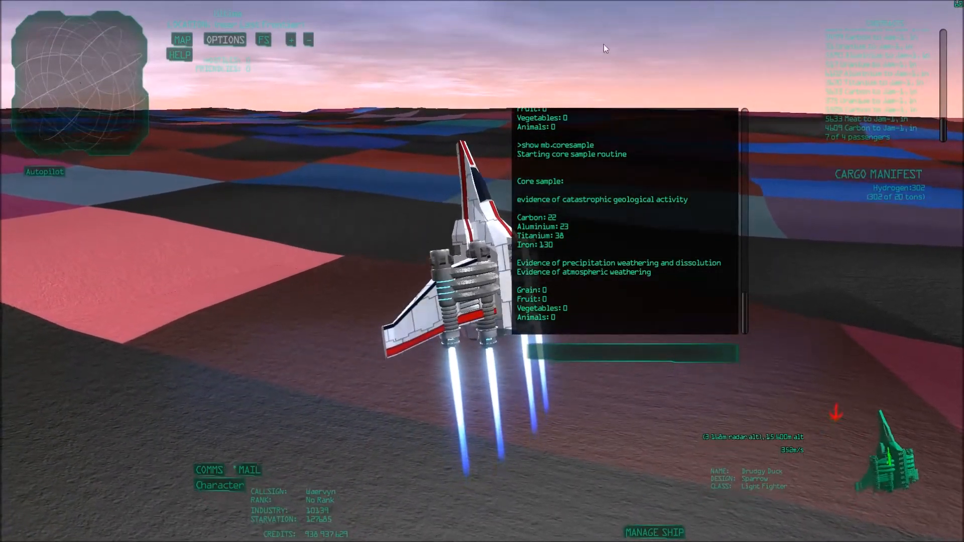
mouse_move(603, 44)
left_mouse_down()
mouse_move(198, 166)
mouse_move(5, 128)
left_mouse_up()
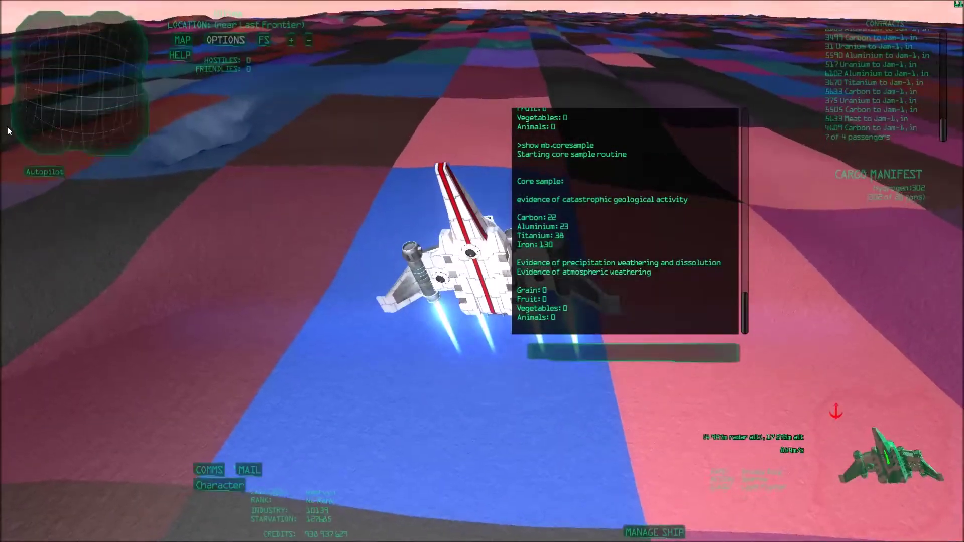
mouse_move(5, 128)
left_mouse_down()
mouse_move(255, 287)
mouse_move(627, 300)
mouse_move(667, 277)
mouse_move(922, 273)
left_mouse_up()
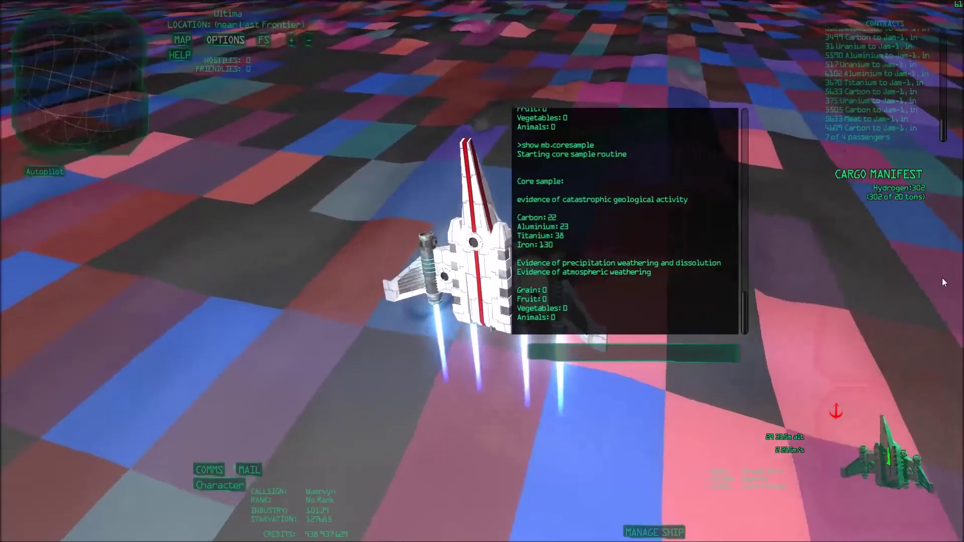
left_click_drag(942, 278, 828, 312)
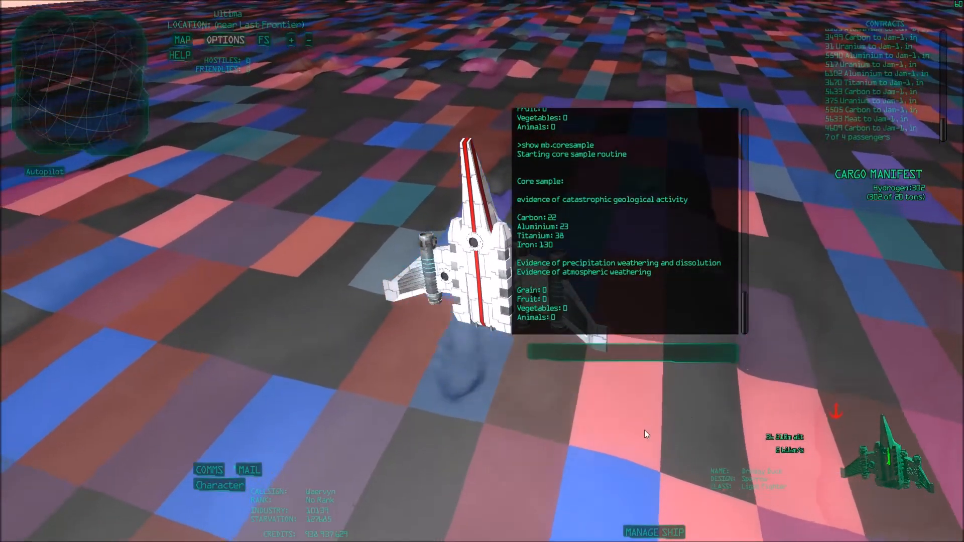
mouse_move(829, 309)
left_mouse_down()
mouse_move(819, 489)
mouse_move(346, 156)
mouse_move(214, 156)
mouse_move(575, 334)
left_mouse_up()
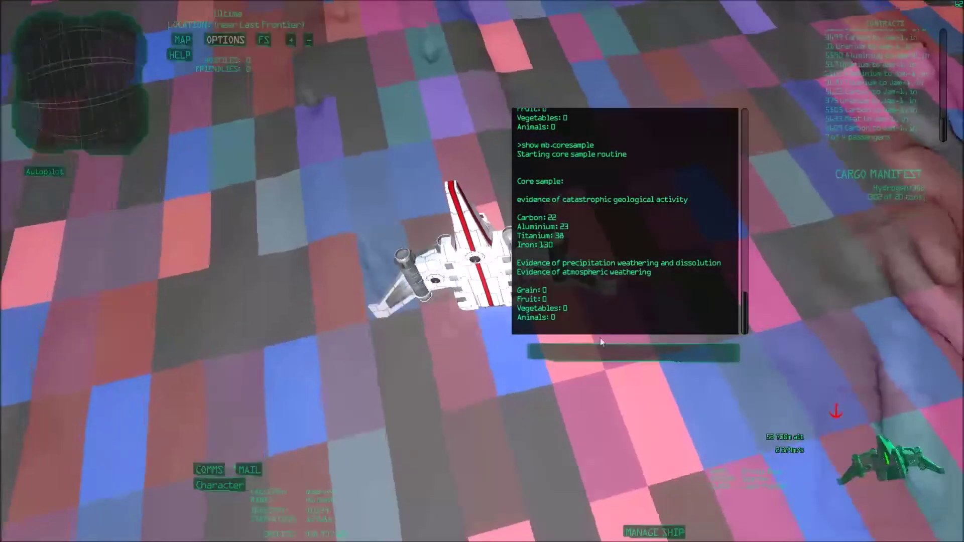
left_click_drag(574, 333, 358, 277)
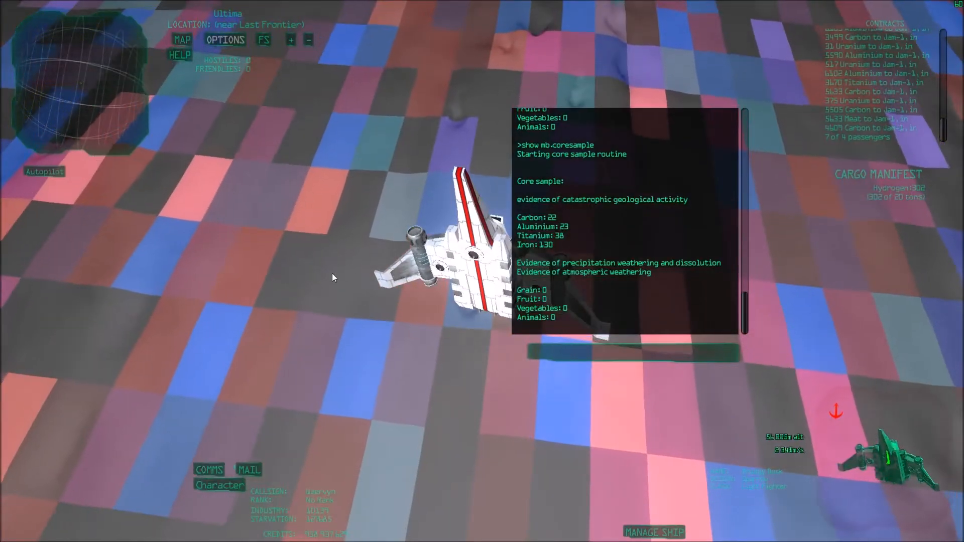
mouse_move(374, 302)
left_mouse_down()
mouse_move(643, 358)
mouse_move(816, 328)
mouse_move(872, 298)
mouse_move(938, 287)
mouse_move(962, 272)
left_mouse_up()
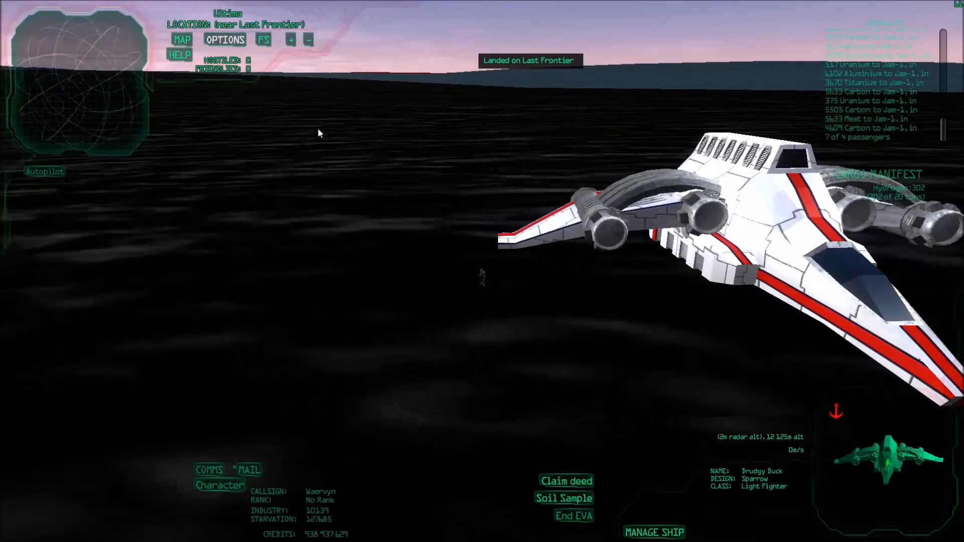
Step: Query the atmosphere with show rs.composition and surface gravity with show gg.g (2.417818)
key("grave")
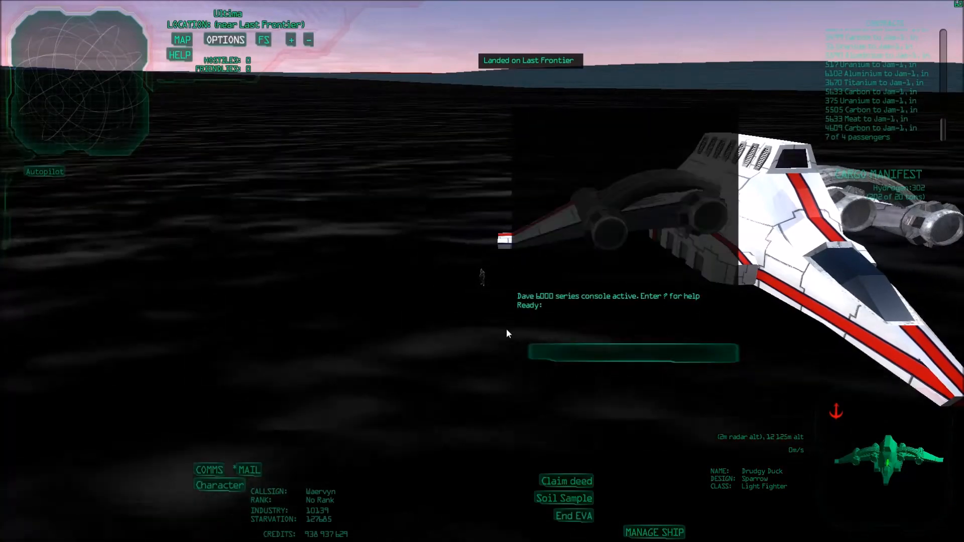
left_click(558, 349)
type("show rs")
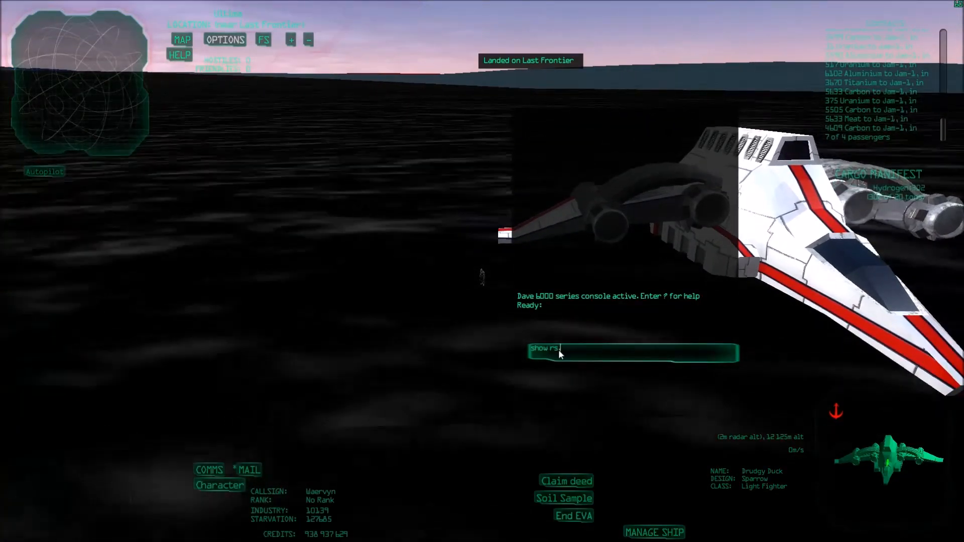
type(".composition")
key("Return")
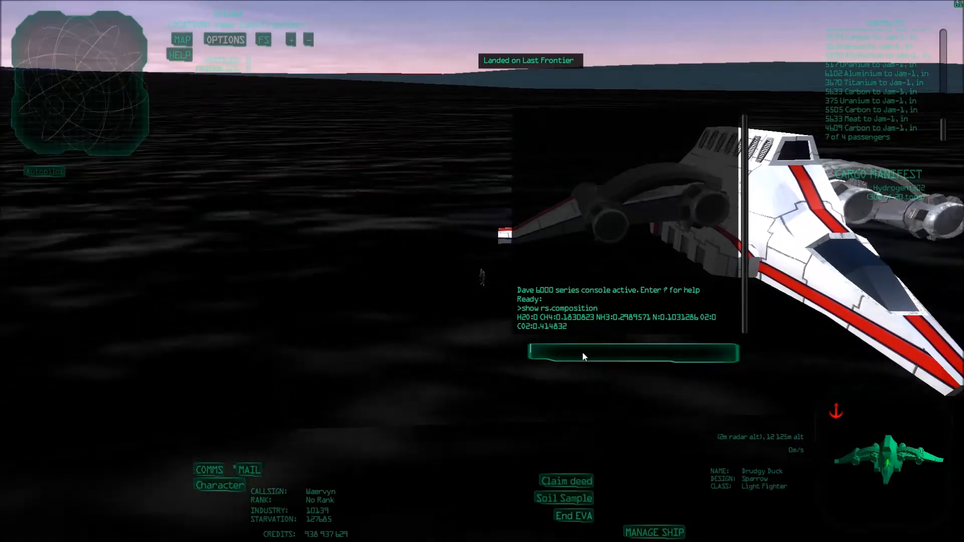
type("s")
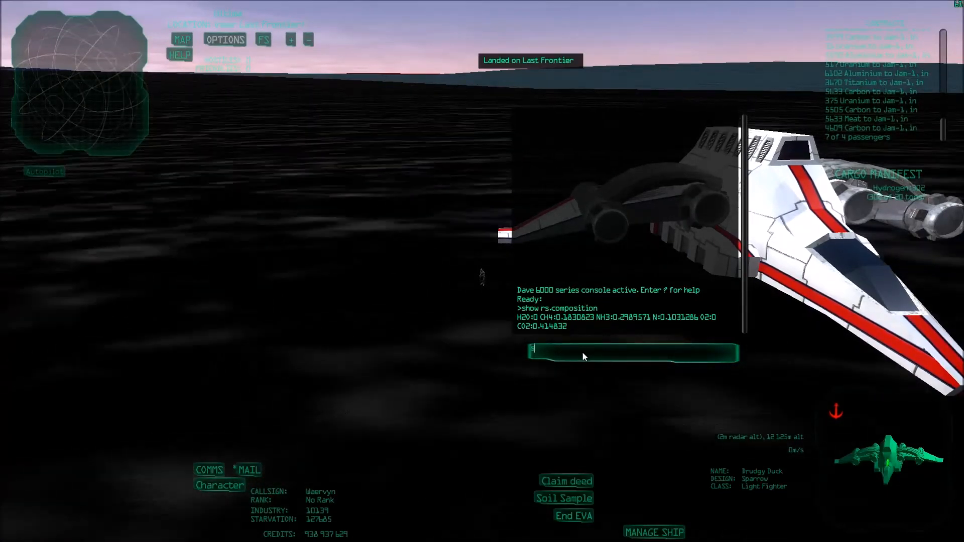
type("how gg.g")
key("Return")
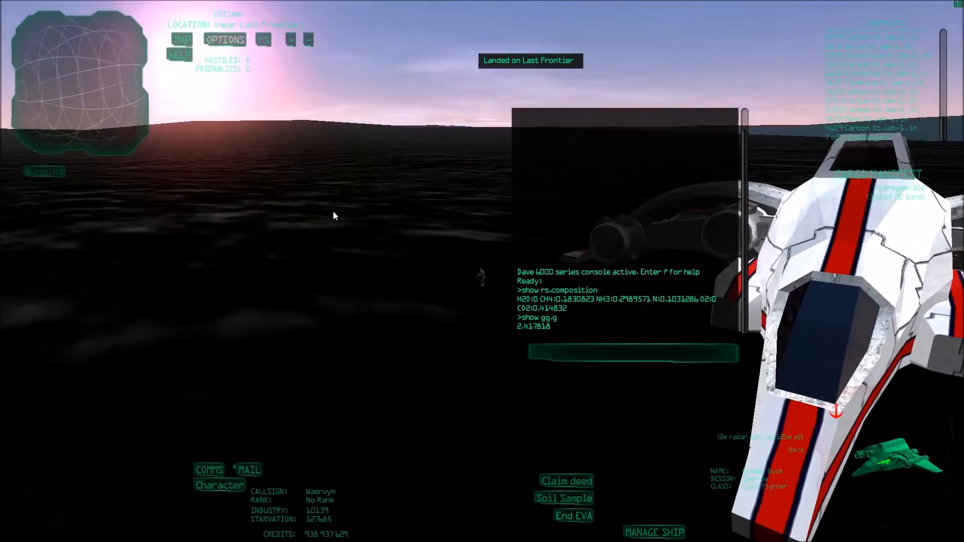
mouse_move(566, 480)
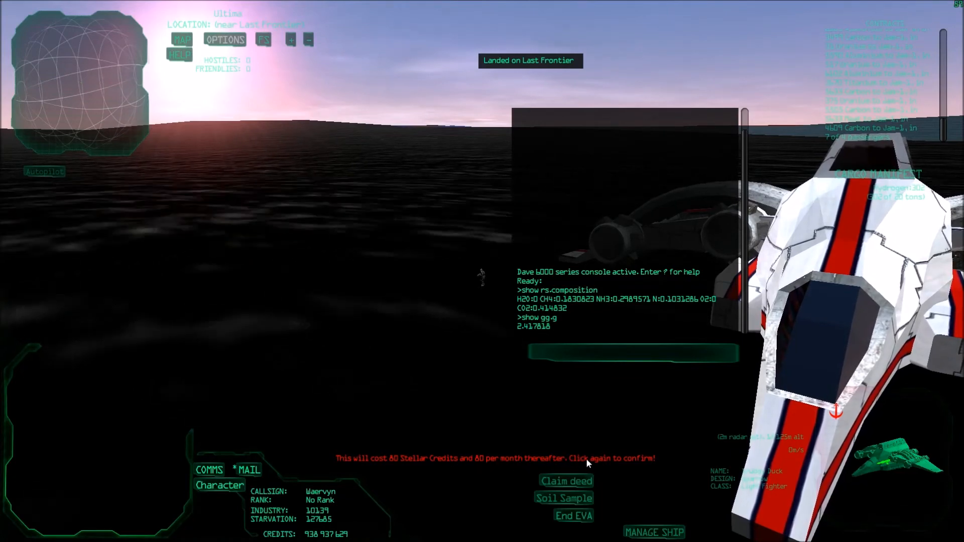
Step: Confirm the 80-credit deed claim so the site becomes your vacant land, then view the landed ship
left_click(430, 481)
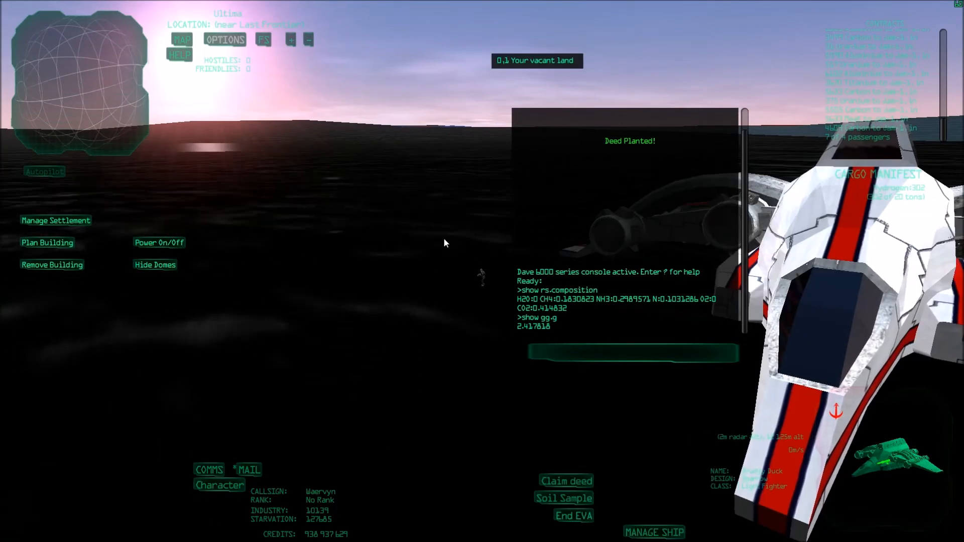
left_click_drag(443, 242, 691, 276)
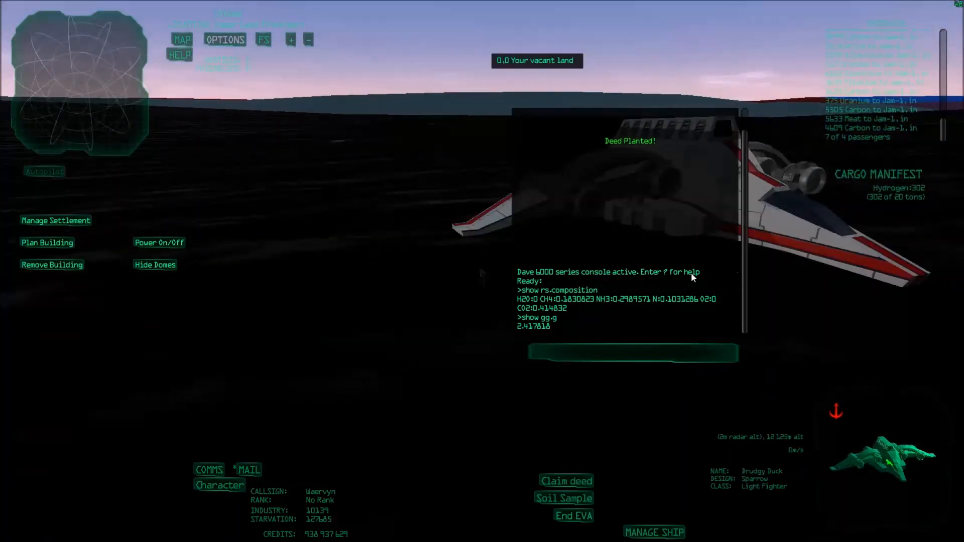
left_click_drag(471, 261, 909, 256)
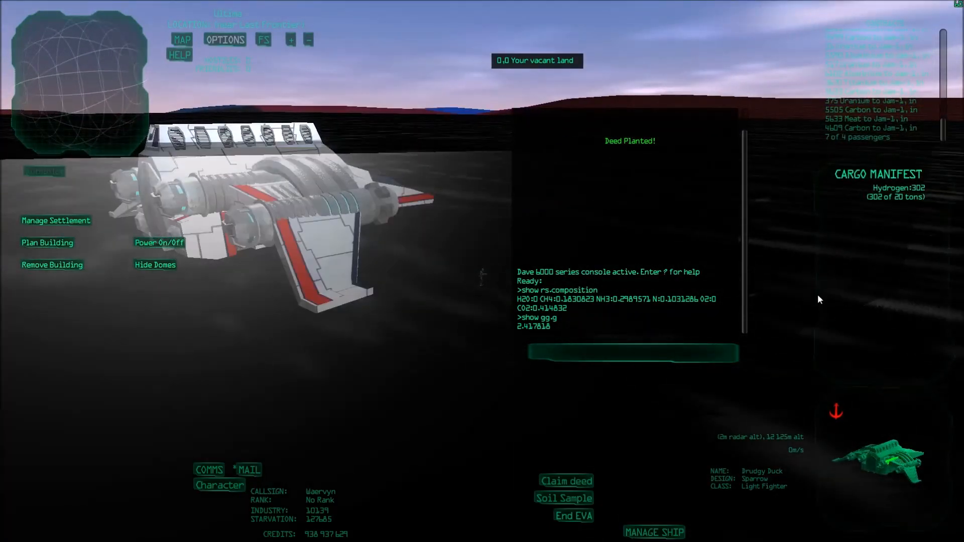